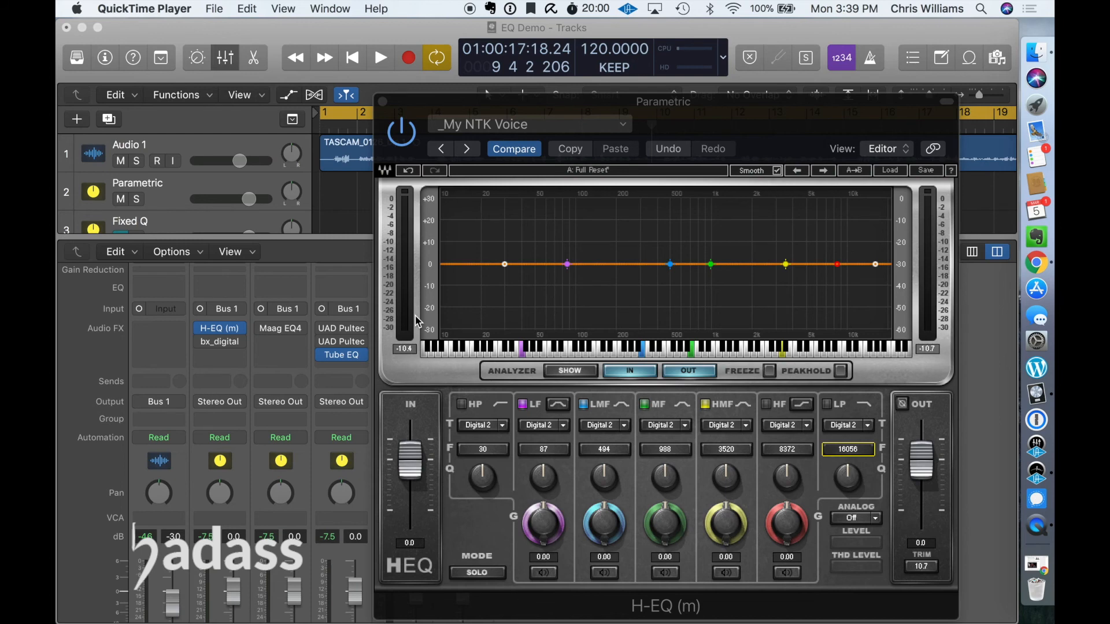
# - Turn off cycle mode and move the Parametric EQ window up over the project's control bar
pyautogui.click(434, 60)
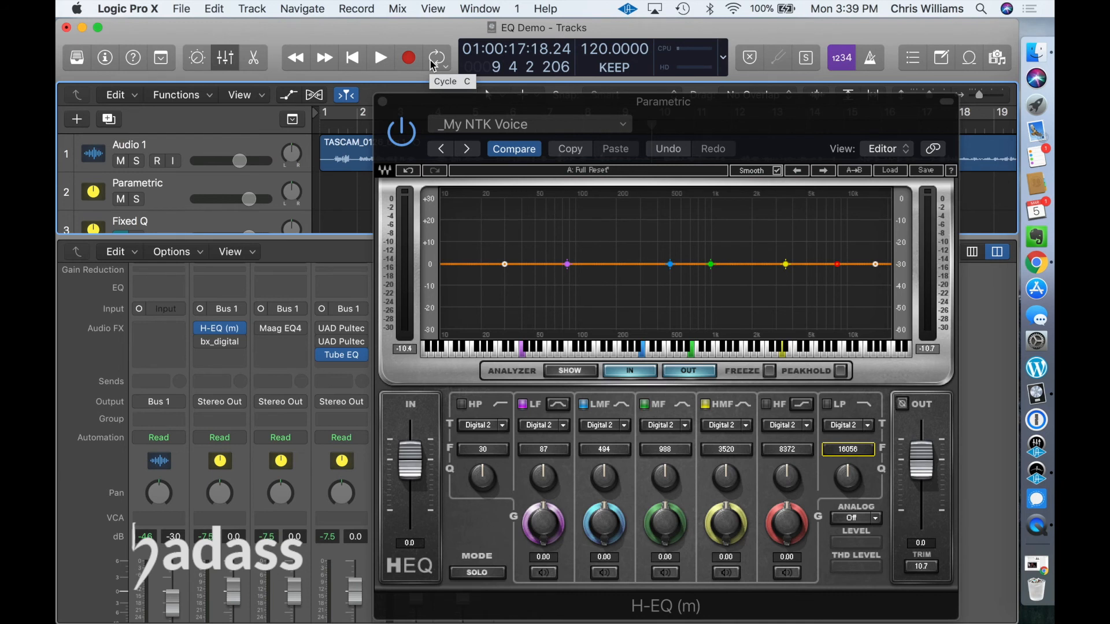
pyautogui.moveTo(725, 103); pyautogui.dragTo(687, 21)
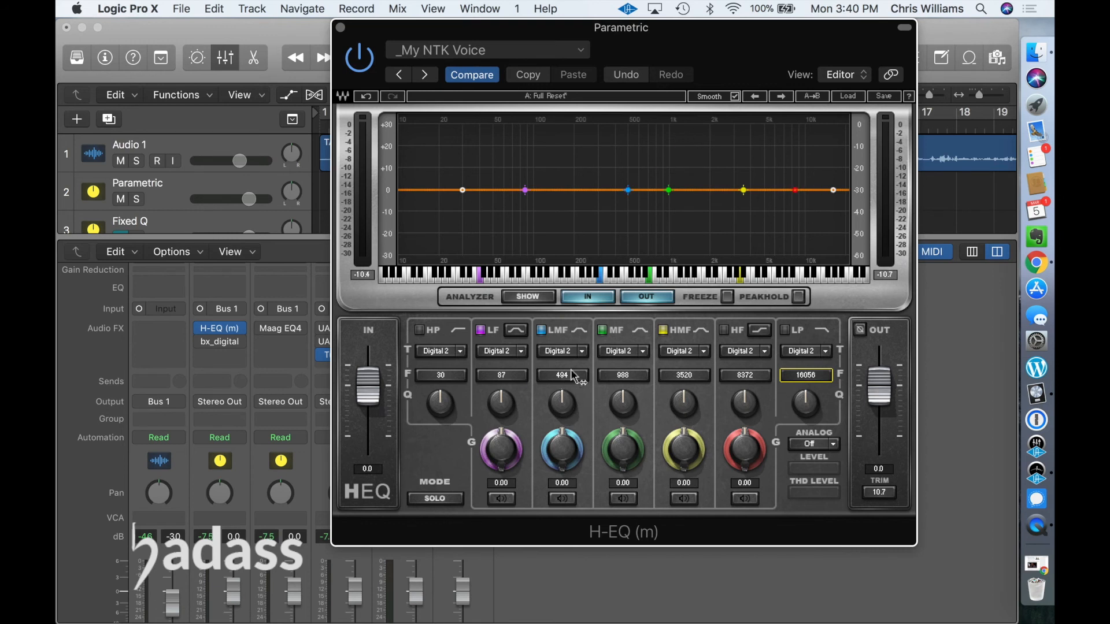
# - Shift the LMF band in the EQ graph to about 368 Hz with a boost of about 6.1 dB
pyautogui.click(629, 192)
pyautogui.moveTo(628, 190)
pyautogui.mouseDown()
pyautogui.moveTo(581, 191)
pyautogui.moveTo(625, 190)
pyautogui.mouseUp()
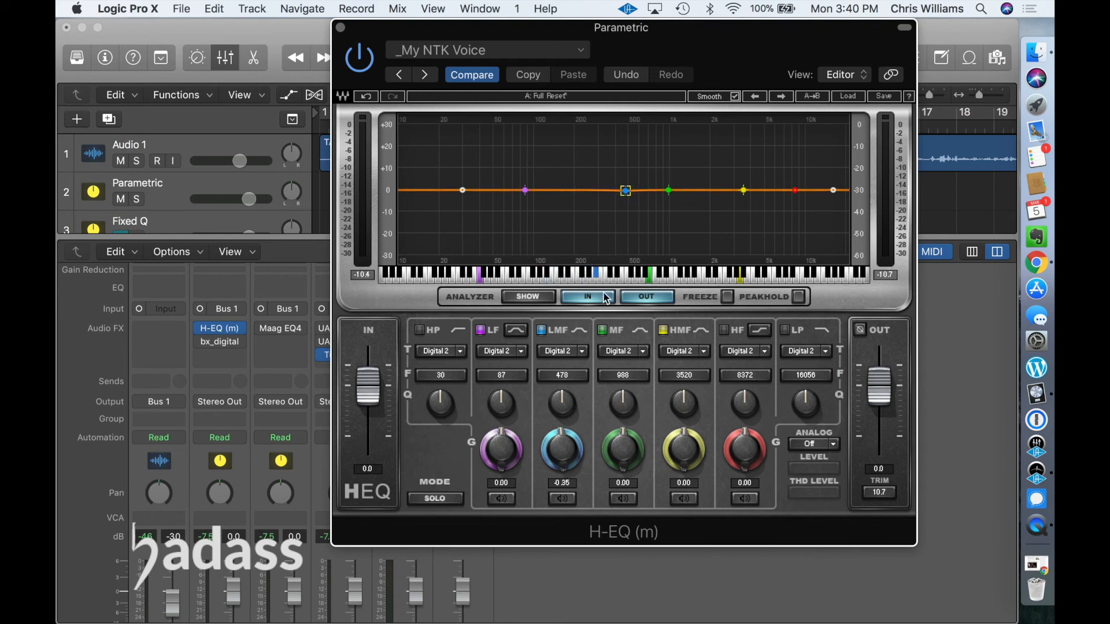
pyautogui.click(578, 377)
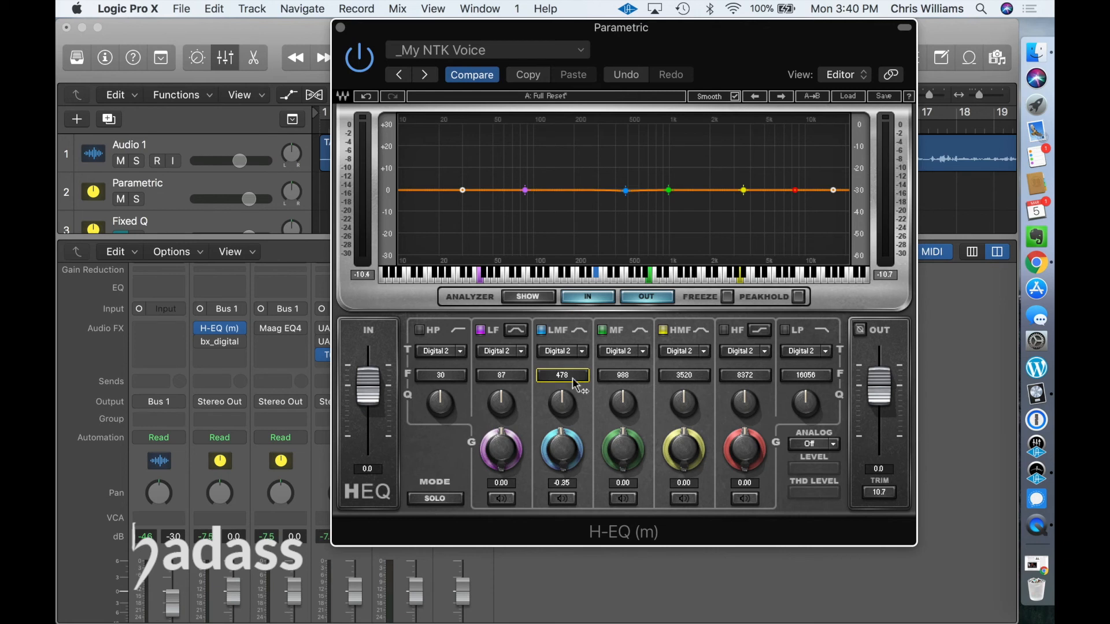
pyautogui.click(626, 190)
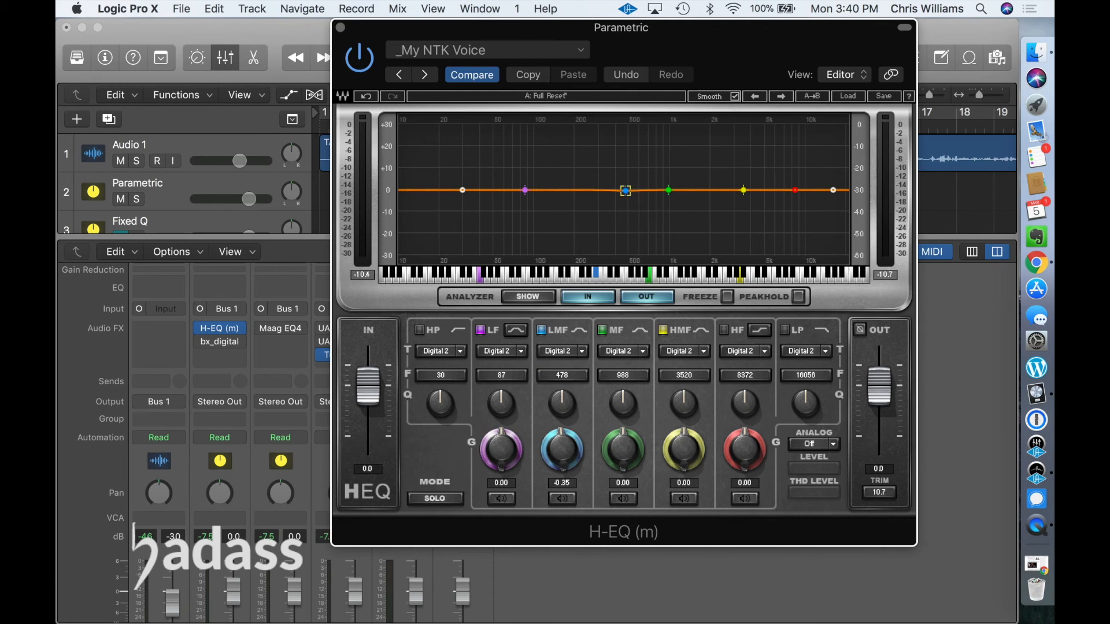
pyautogui.moveTo(626, 191); pyautogui.dragTo(650, 191)
pyautogui.moveTo(650, 191); pyautogui.dragTo(611, 177)
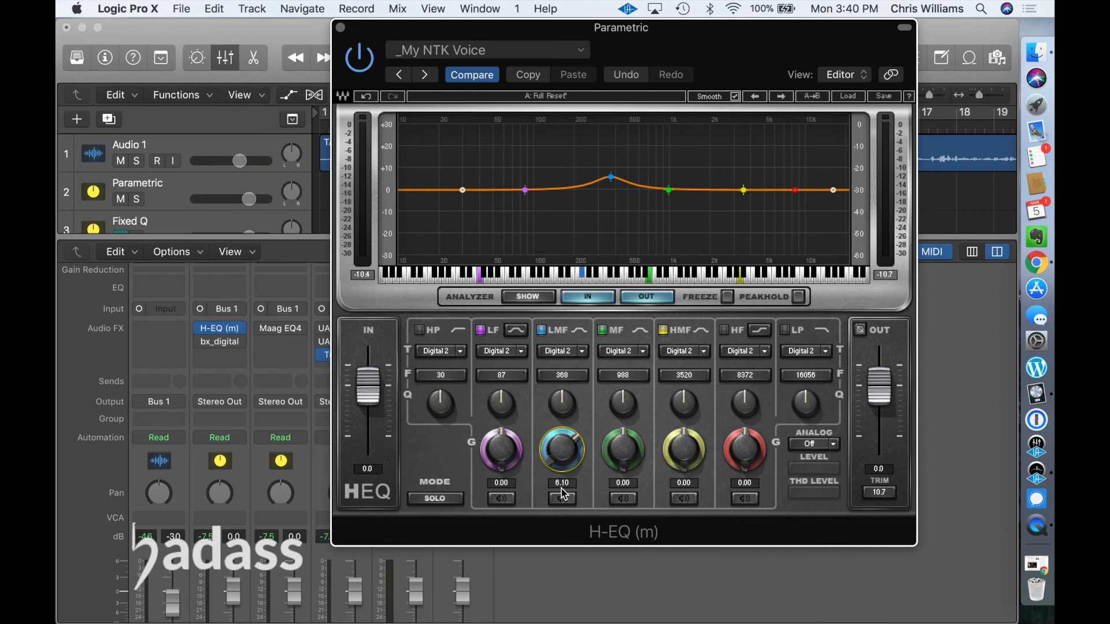
# - Boost the LMF band to 18 dB at about 311 Hz, and swing it down to an 18 dB cut
pyautogui.click(612, 178)
pyautogui.moveTo(611, 177); pyautogui.dragTo(600, 150)
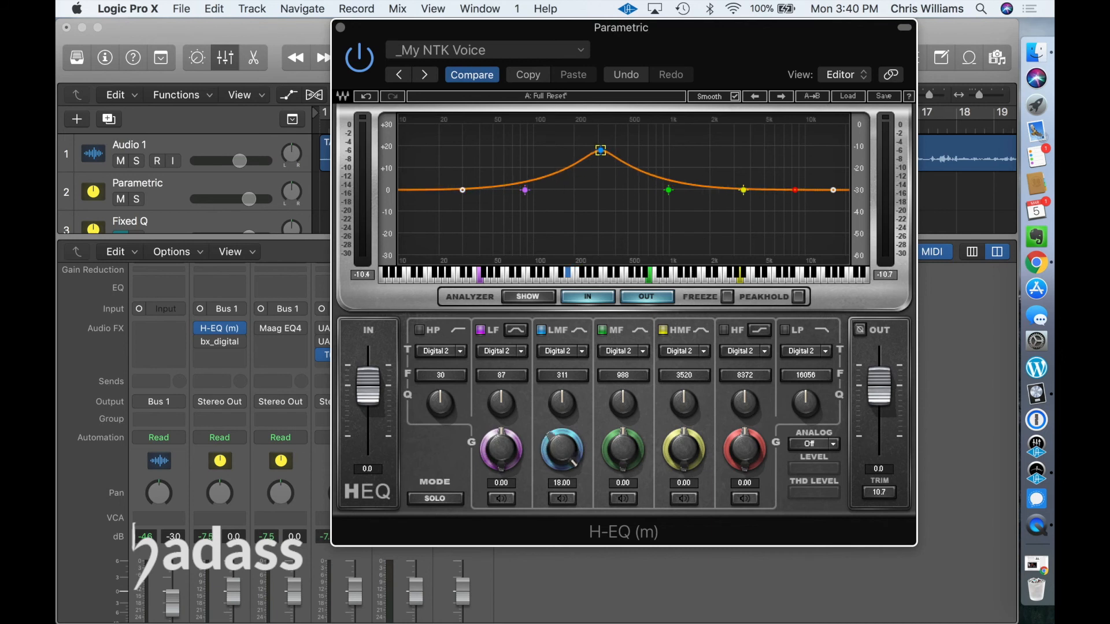
pyautogui.moveTo(600, 150); pyautogui.dragTo(601, 230)
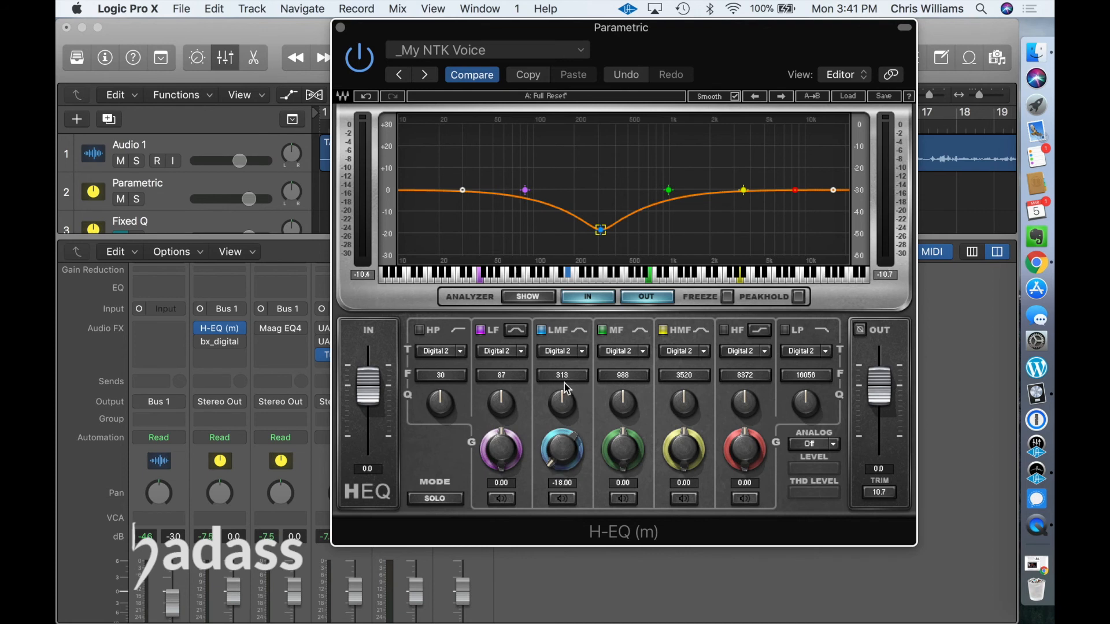
pyautogui.moveTo(602, 238); pyautogui.dragTo(601, 239)
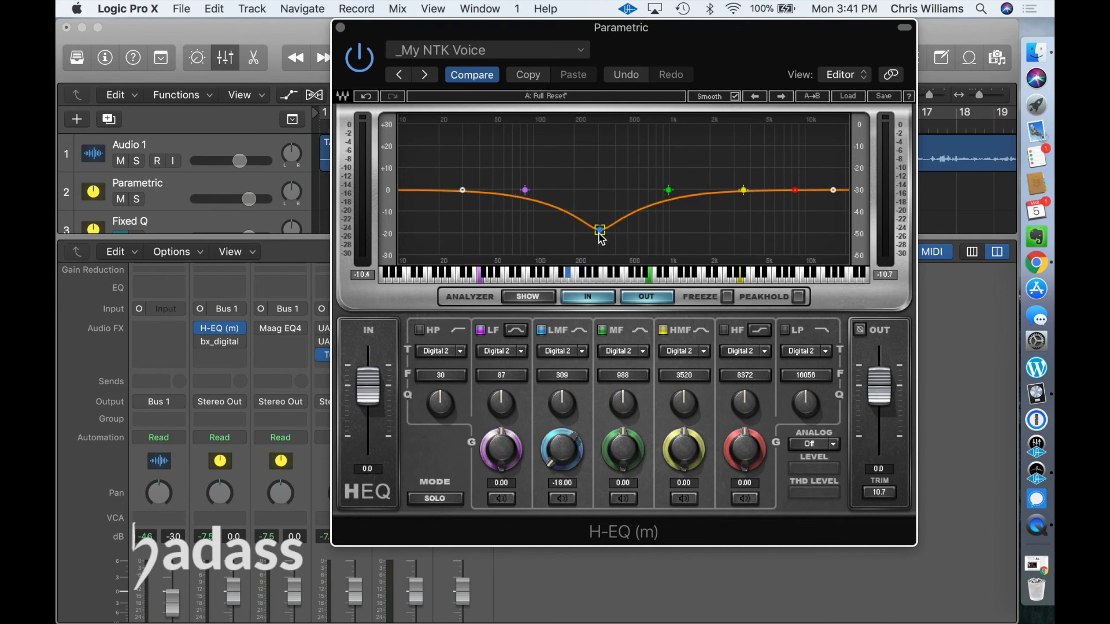
# - Widen the Q of the LMF band to its broadest setting
pyautogui.click(565, 407)
pyautogui.moveTo(565, 406); pyautogui.dragTo(565, 426)
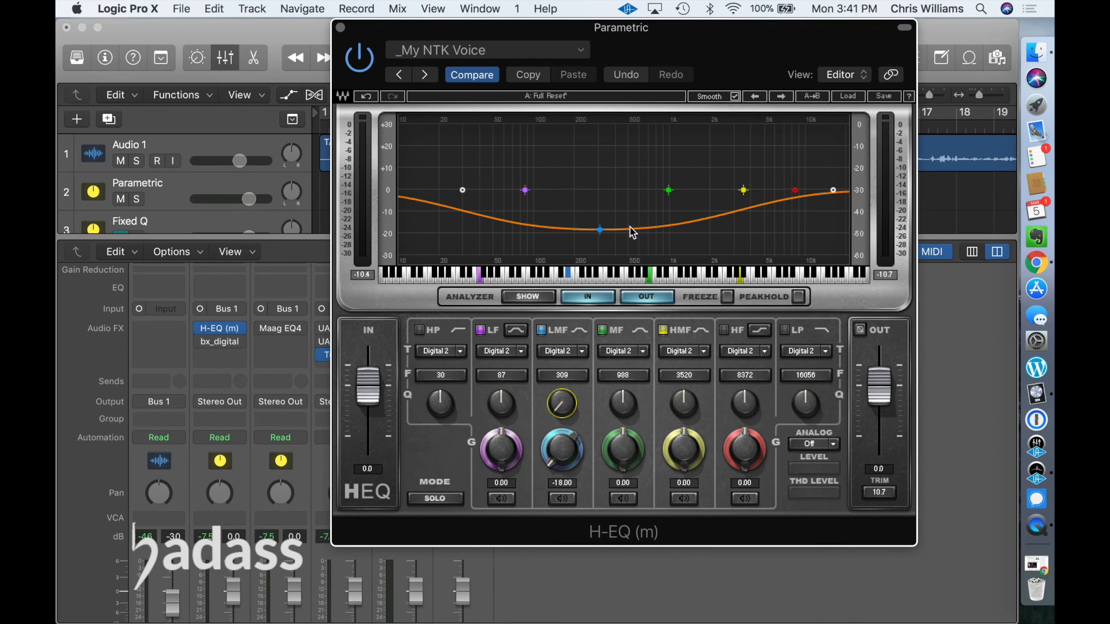
pyautogui.click(601, 230)
# - Return the LMF band's Q to its centre setting and bring its gain to about 0 dB
pyautogui.click(562, 403)
pyautogui.moveTo(562, 404); pyautogui.dragTo(562, 347)
pyautogui.moveTo(558, 462); pyautogui.dragTo(558, 434)
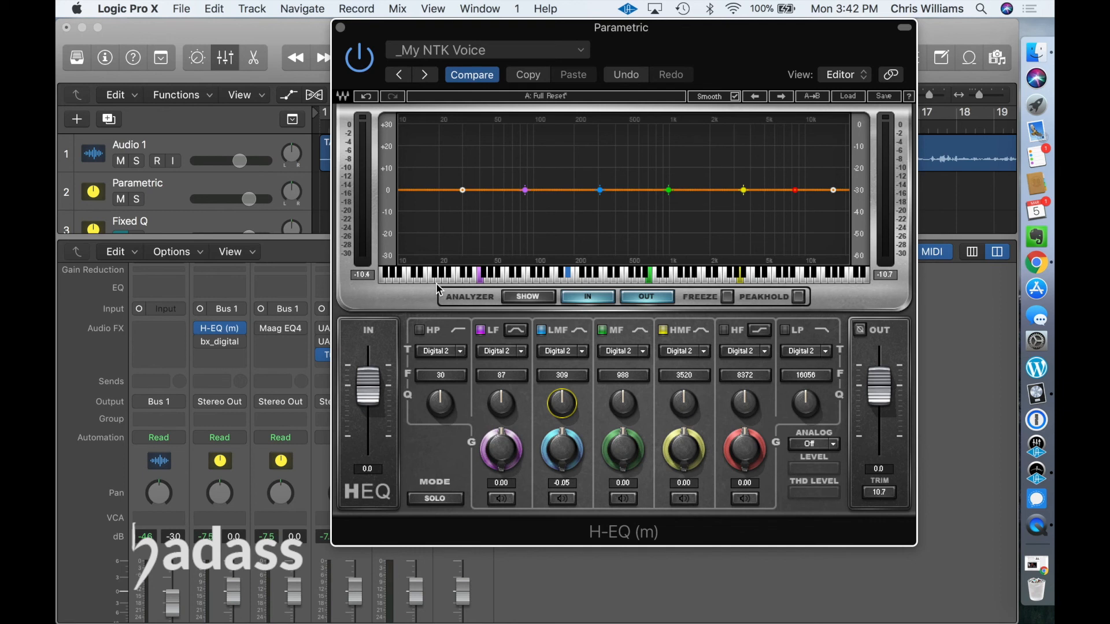
# - Reposition the Parametric EQ window so the transport controls stay uncovered
pyautogui.moveTo(644, 33); pyautogui.dragTo(710, 87)
pyautogui.moveTo(529, 82)
pyautogui.mouseDown()
pyautogui.moveTo(596, 238)
pyautogui.moveTo(521, 74)
pyautogui.mouseUp()
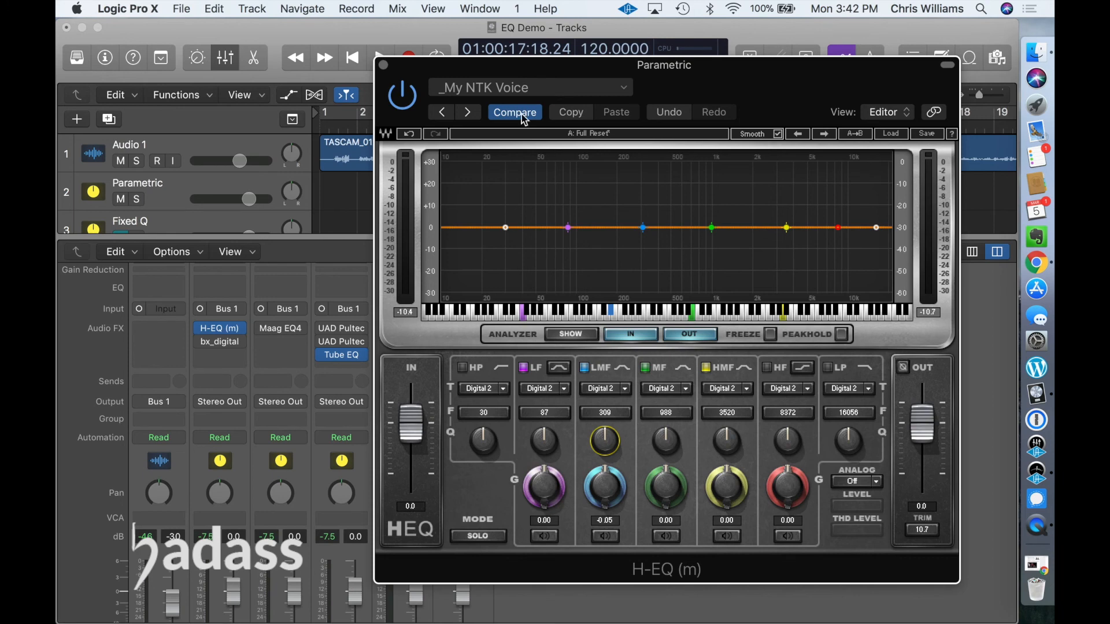
pyautogui.moveTo(648, 66); pyautogui.dragTo(602, 77)
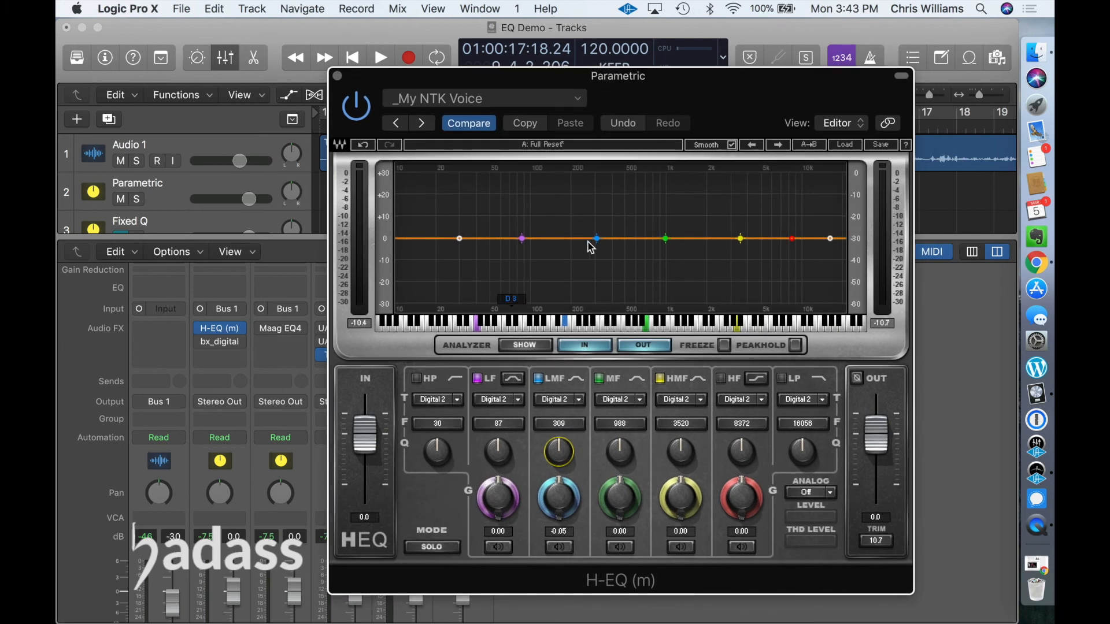
# - Set the LMF band to a boost of about 18 dB at 34 Hz with a slightly wider Q
pyautogui.moveTo(597, 239); pyautogui.dragTo(496, 239)
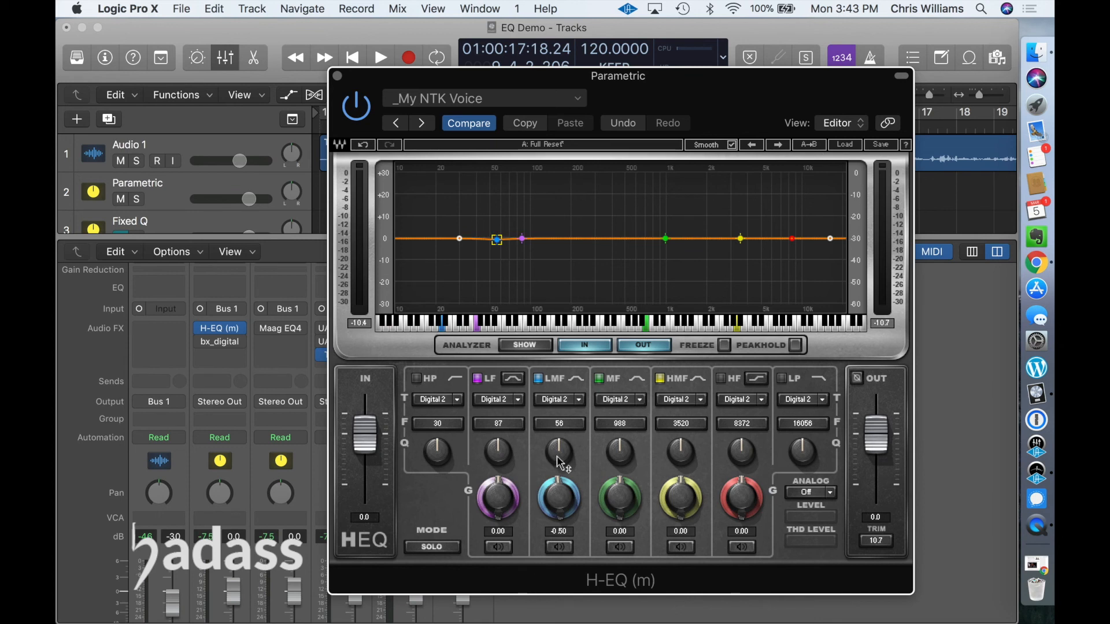
pyautogui.moveTo(558, 452); pyautogui.dragTo(559, 431)
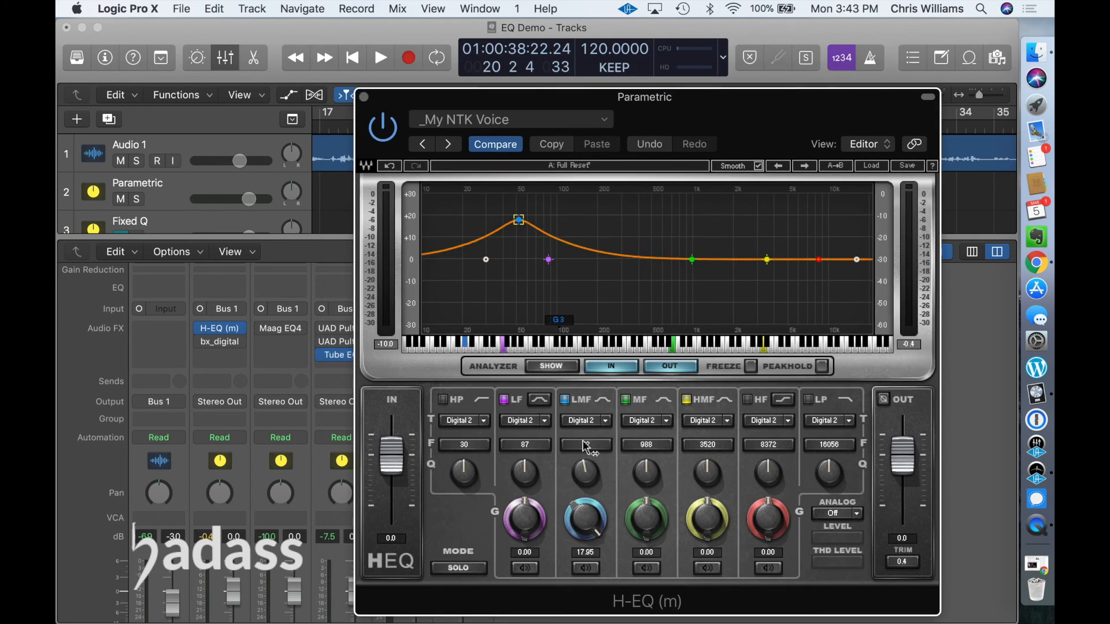
pyautogui.moveTo(518, 220); pyautogui.dragTo(493, 219)
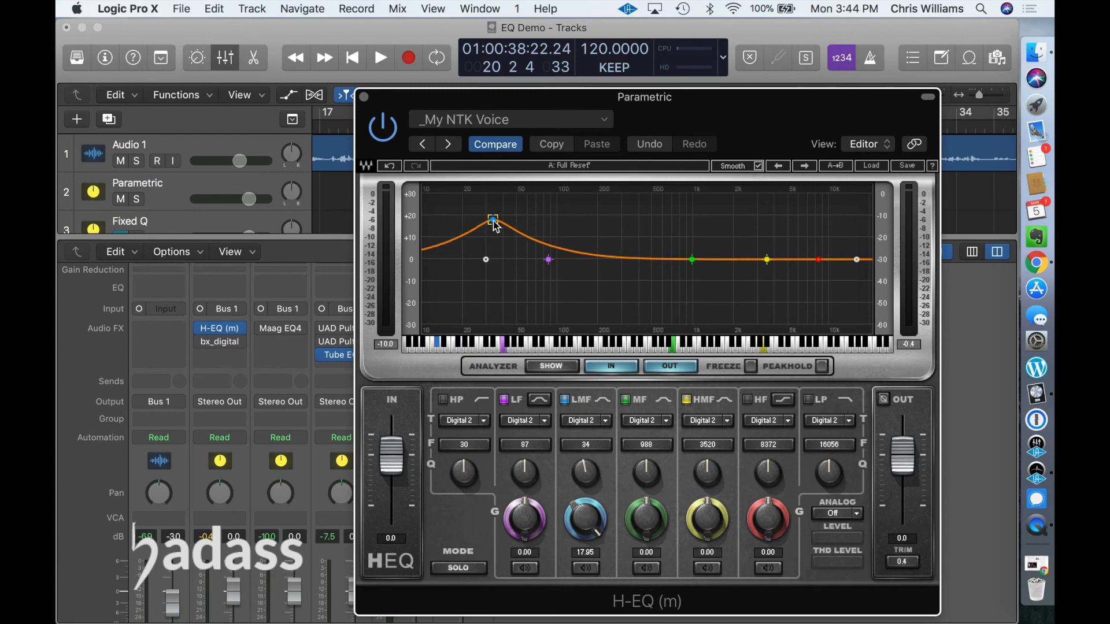
# - Play the audio and sweep the 18 dB LMF boost up to about 316 Hz
pyautogui.press('space')
pyautogui.moveTo(493, 221); pyautogui.dragTo(625, 220)
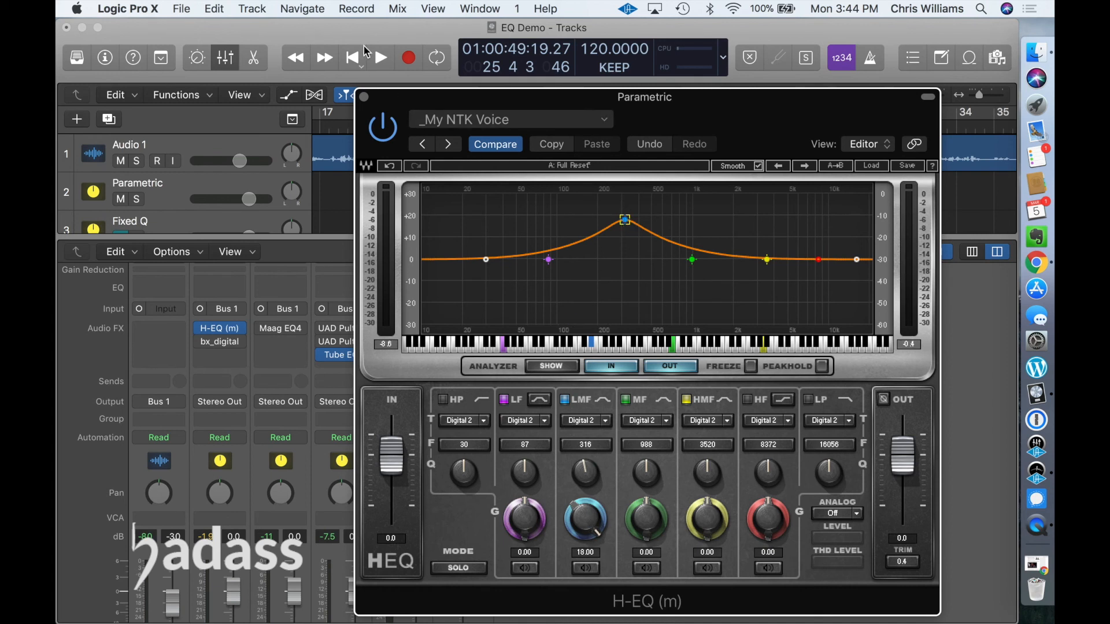
pyautogui.press('space')
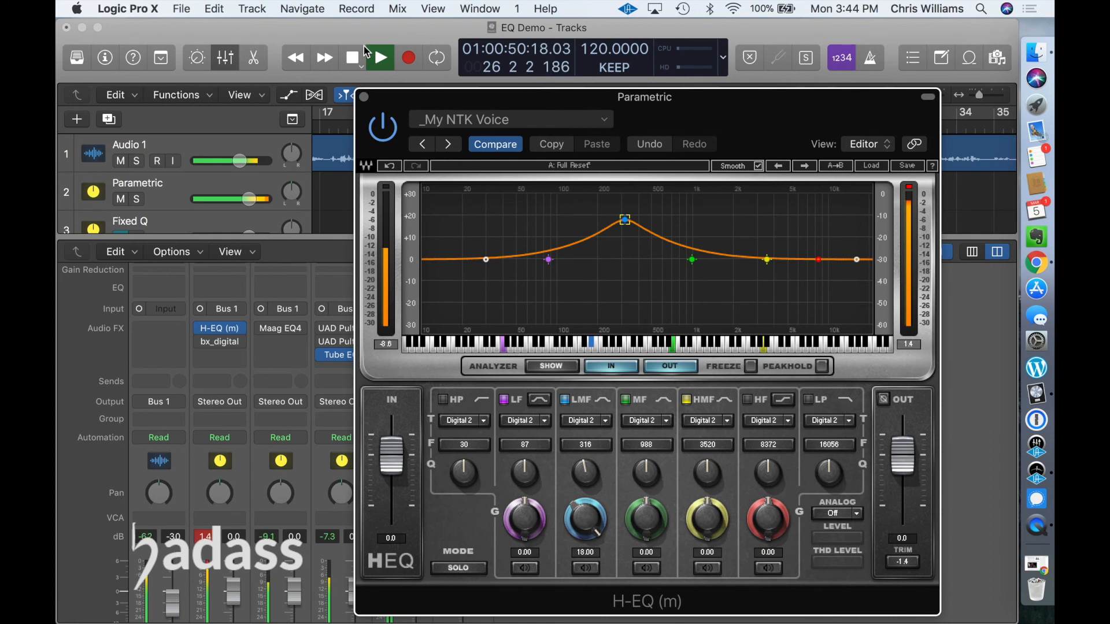
pyautogui.press('space')
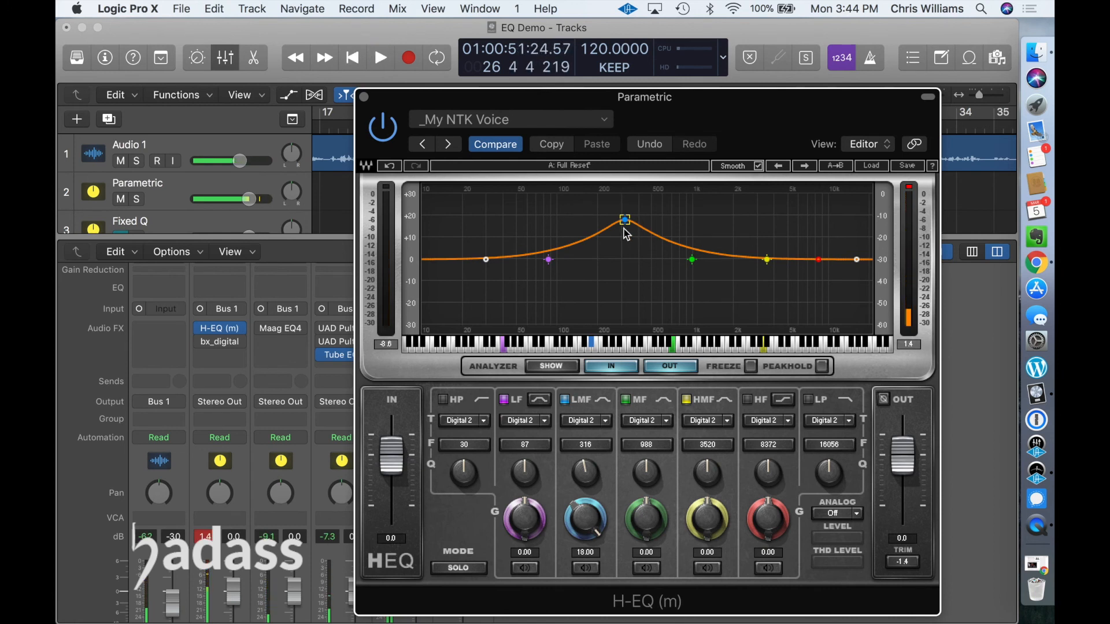
# - Reduce the LMF boost to about 5.35 dB at 289 Hz and compare the playback with the EQ bypassed
pyautogui.moveTo(625, 219); pyautogui.dragTo(619, 254)
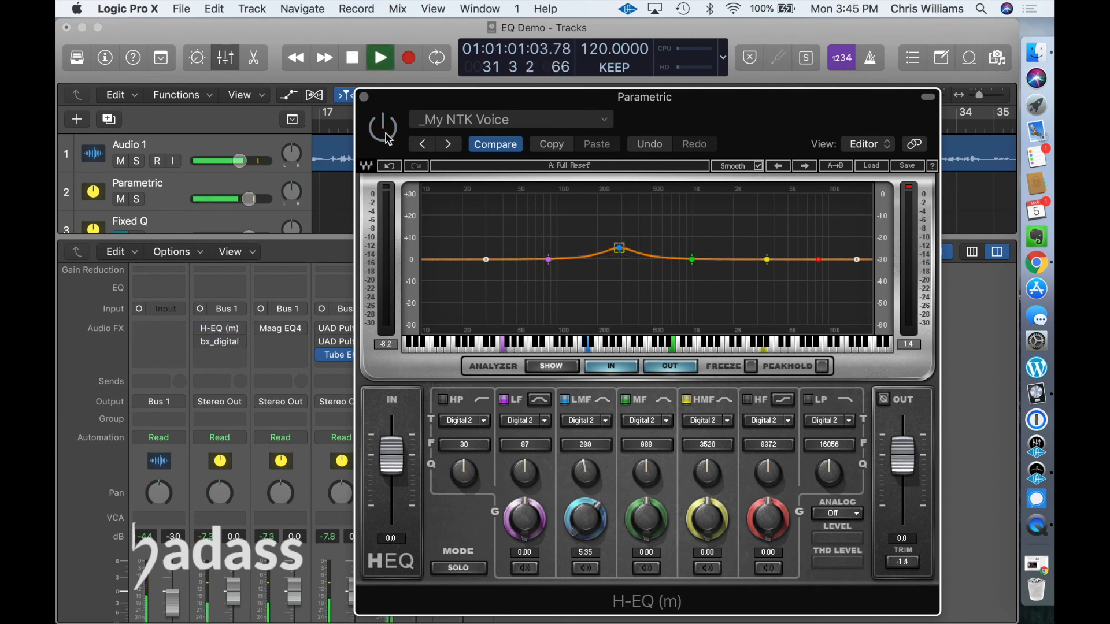
pyautogui.click(388, 139)
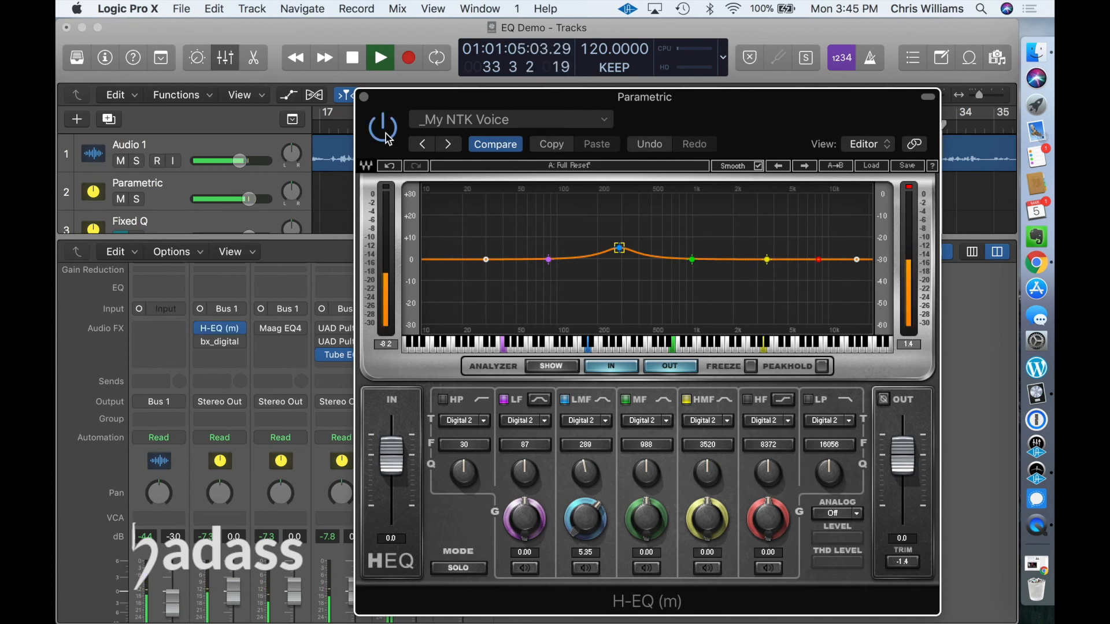
pyautogui.click(388, 139)
pyautogui.press('space')
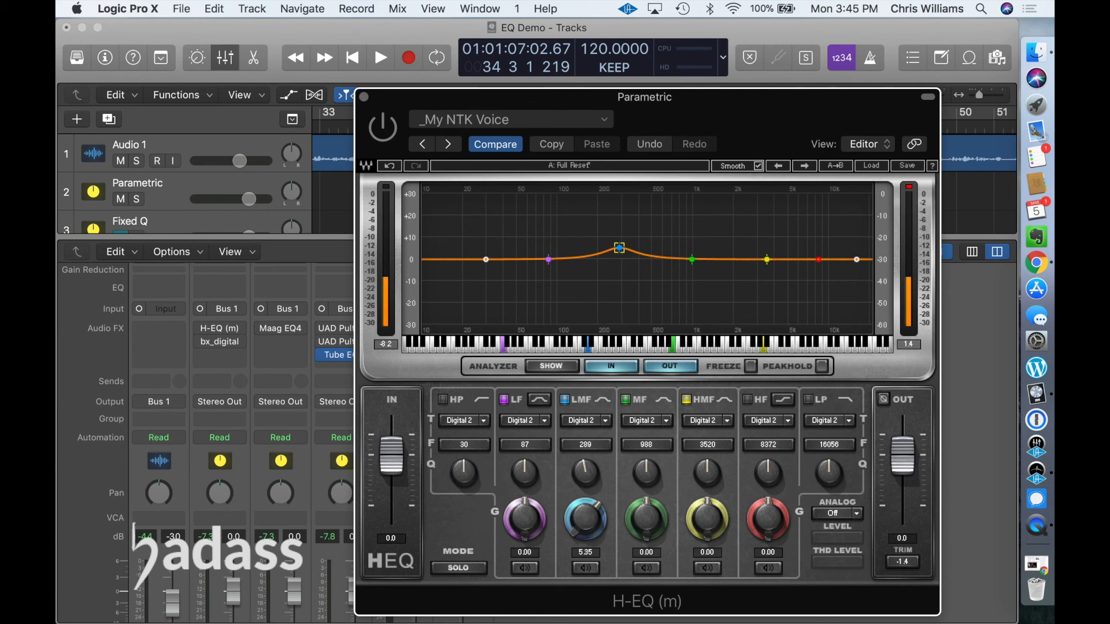
# - Re-enable the EQ and cut the LMF band by 18 dB at about 295 Hz during playback
pyautogui.click(384, 137)
pyautogui.press('space')
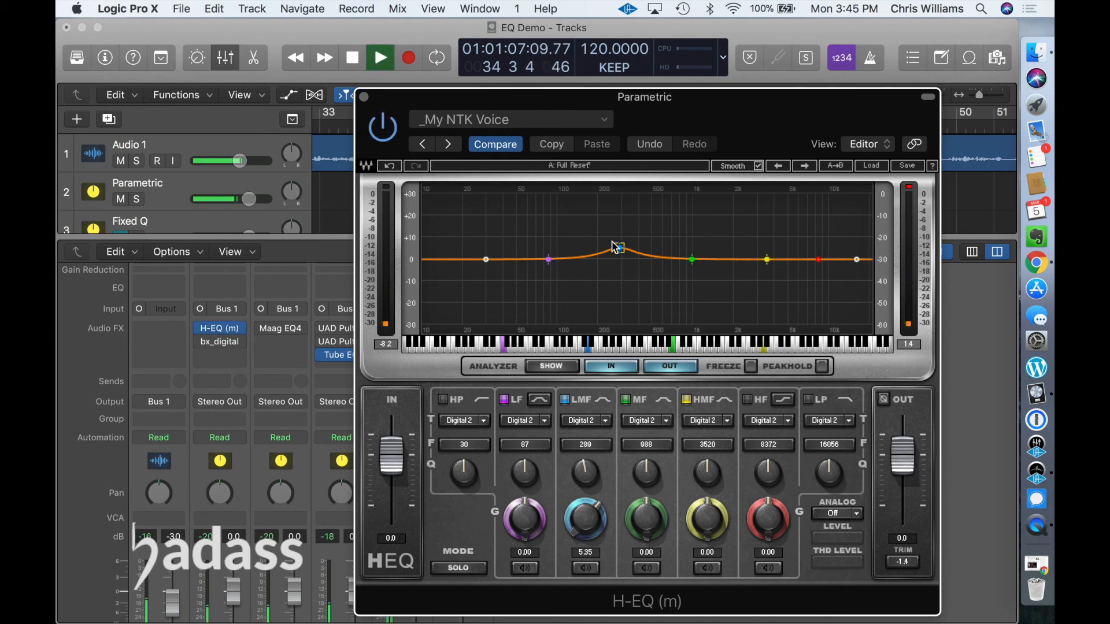
pyautogui.moveTo(620, 247); pyautogui.dragTo(621, 299)
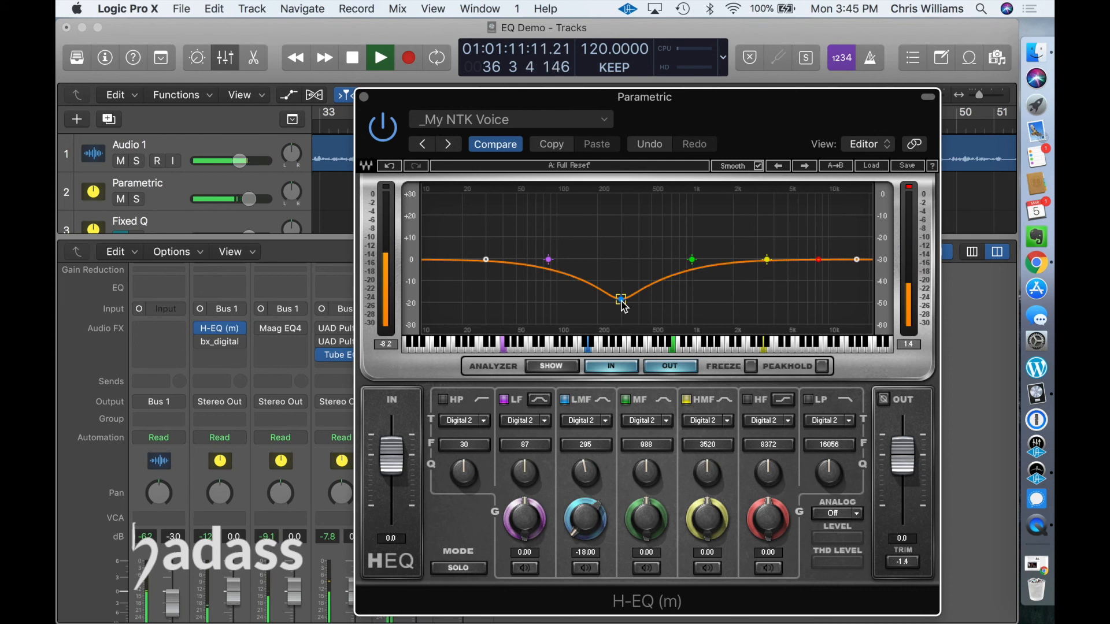
pyautogui.press('space')
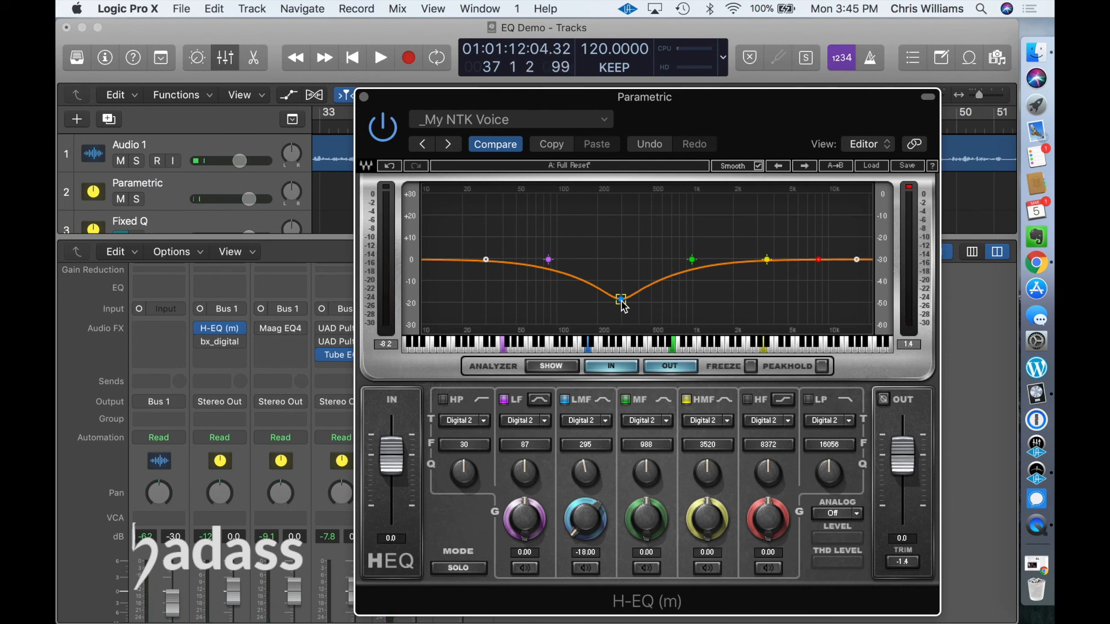
# - Boost the LMF band to 18 dB at about 309 Hz and narrow its Q slightly
pyautogui.moveTo(622, 299); pyautogui.dragTo(624, 220)
pyautogui.click(584, 472)
pyautogui.moveTo(584, 471)
pyautogui.mouseDown()
pyautogui.moveTo(585, 503)
pyautogui.moveTo(585, 456)
pyautogui.moveTo(585, 499)
pyautogui.moveTo(585, 483)
pyautogui.mouseUp()
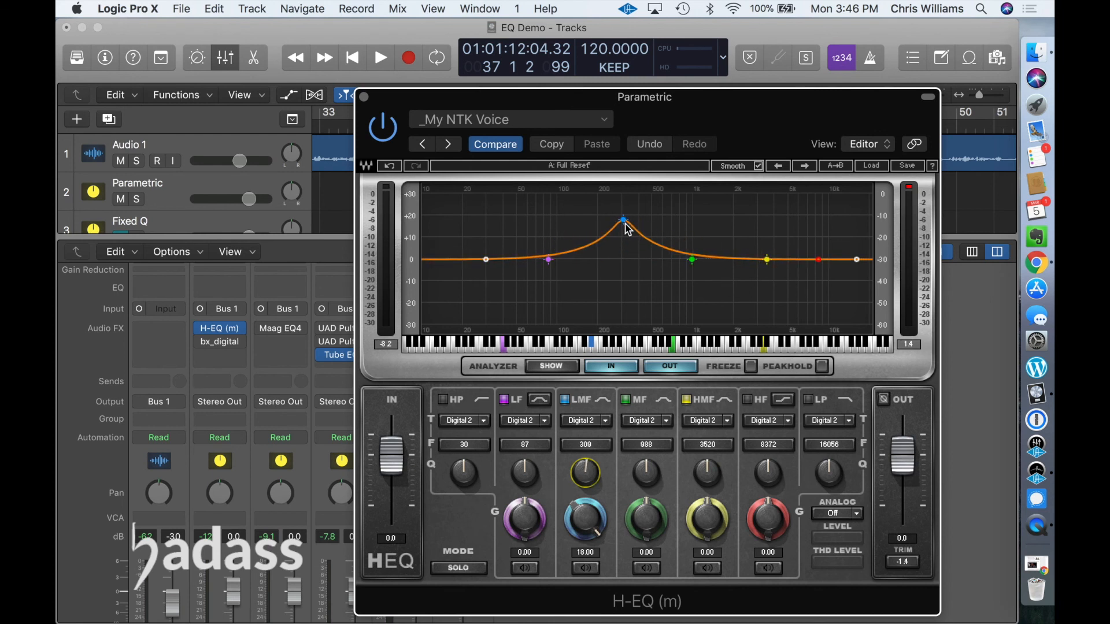
# - Cut the LMF band by about 5.25 dB at 301 Hz with a narrower Q, and compare the playback with the EQ bypassed
pyautogui.moveTo(626, 222); pyautogui.dragTo(621, 269)
pyautogui.moveTo(594, 475); pyautogui.dragTo(594, 466)
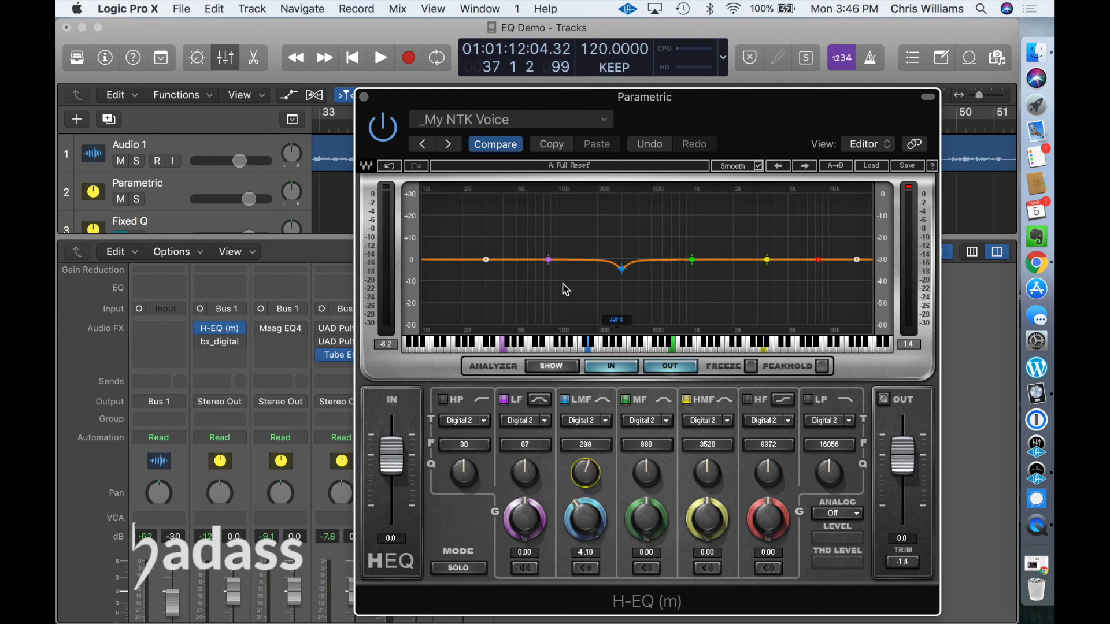
pyautogui.click(385, 134)
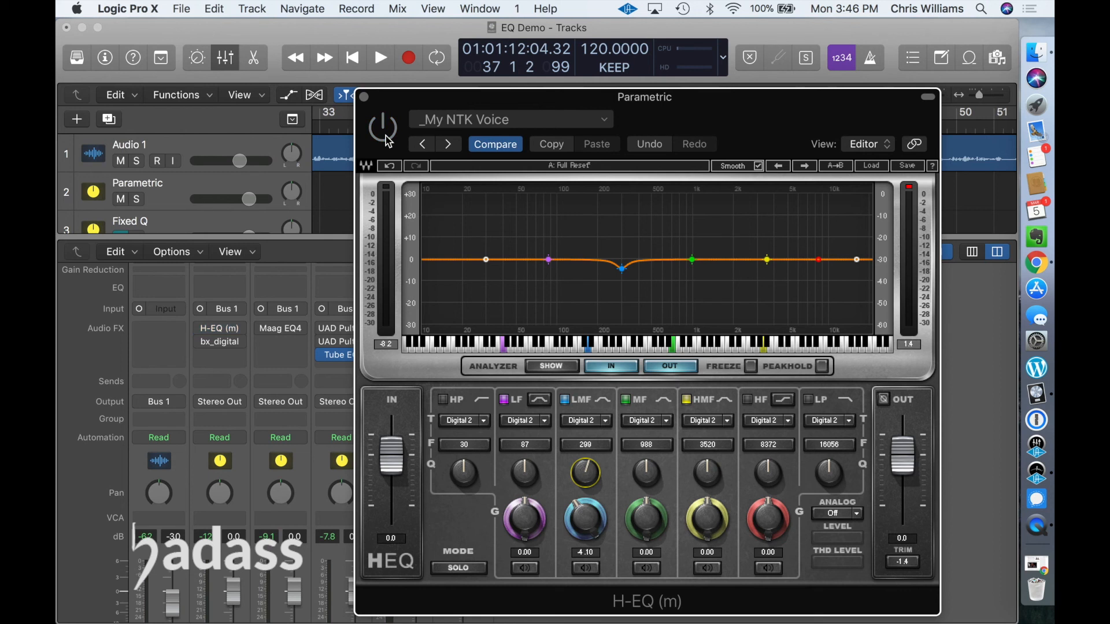
pyautogui.press('space')
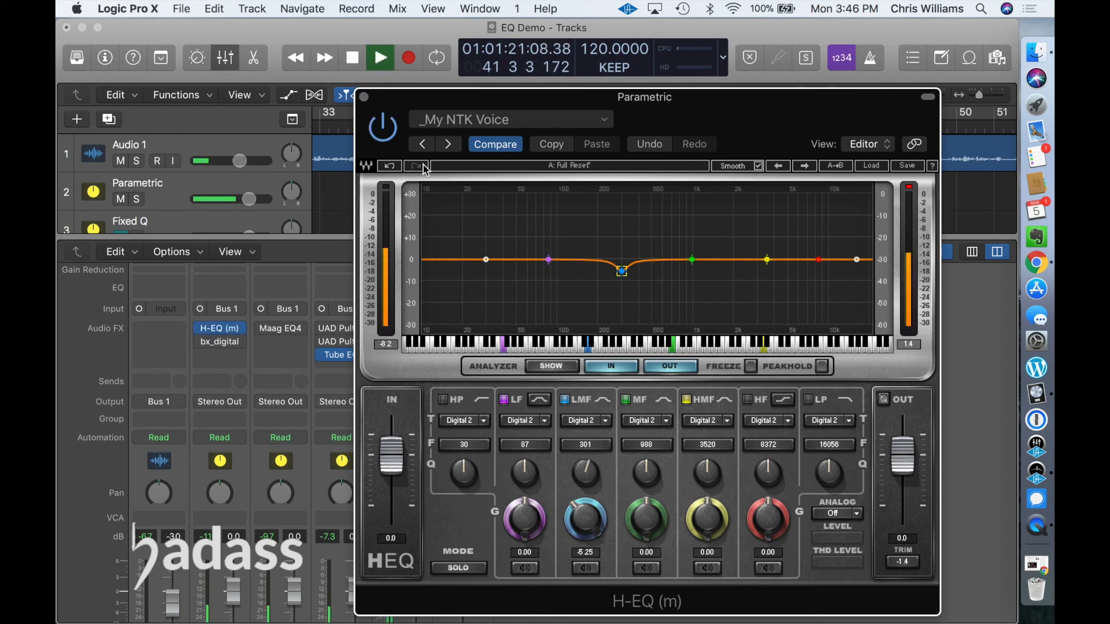
pyautogui.click(385, 133)
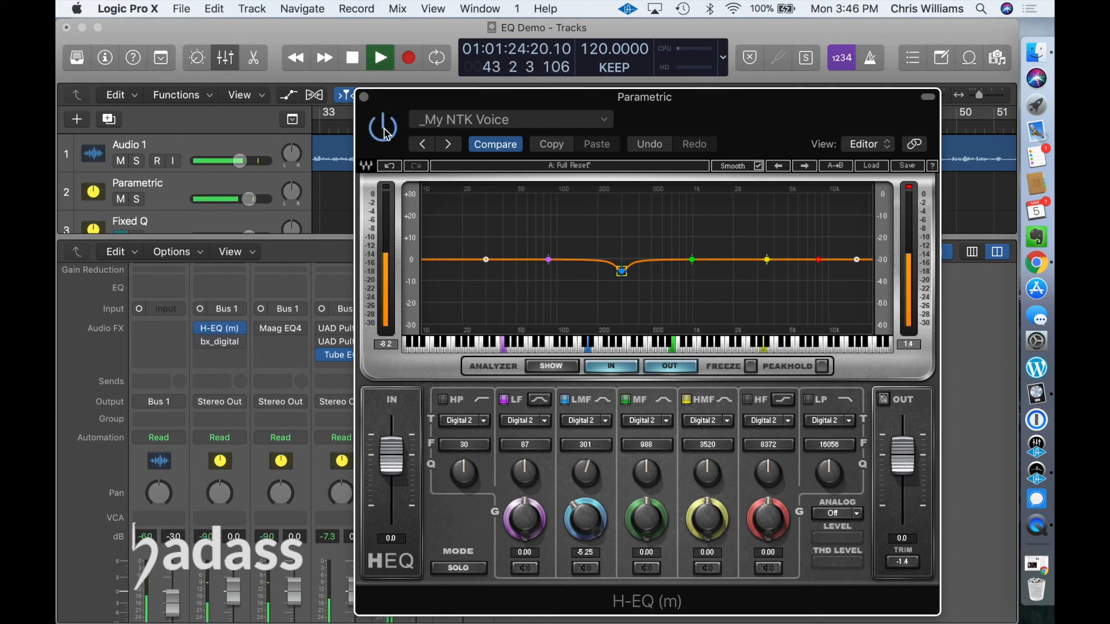
pyautogui.press('space')
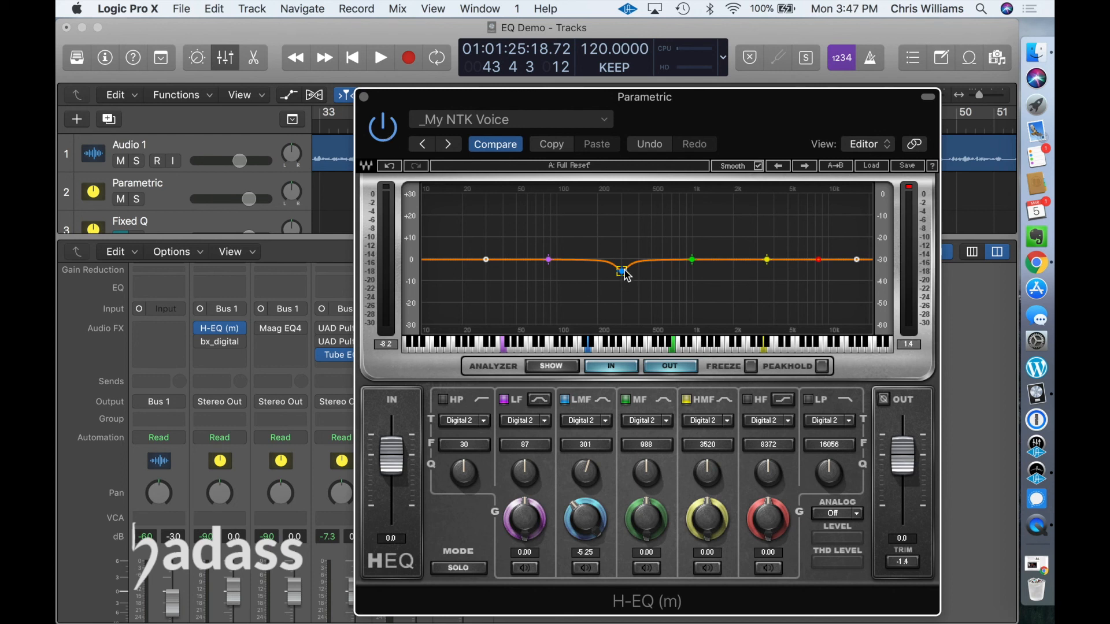
# - Turn the LMF band into a very narrow boost of about 18 dB at 267 Hz
pyautogui.moveTo(624, 271); pyautogui.dragTo(624, 219)
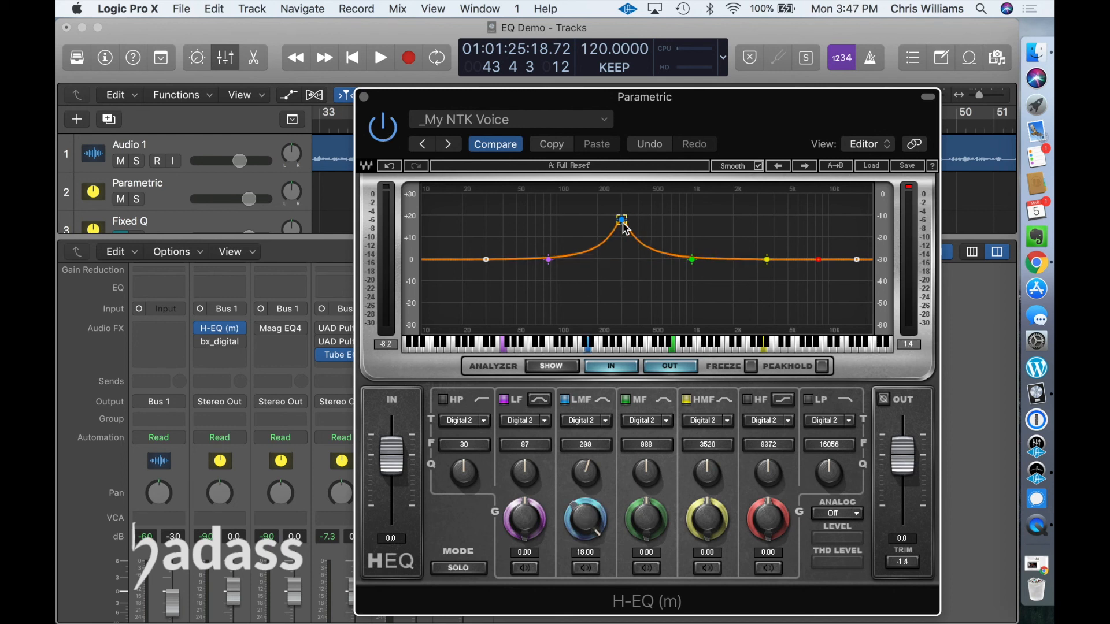
pyautogui.moveTo(589, 474); pyautogui.dragTo(587, 466)
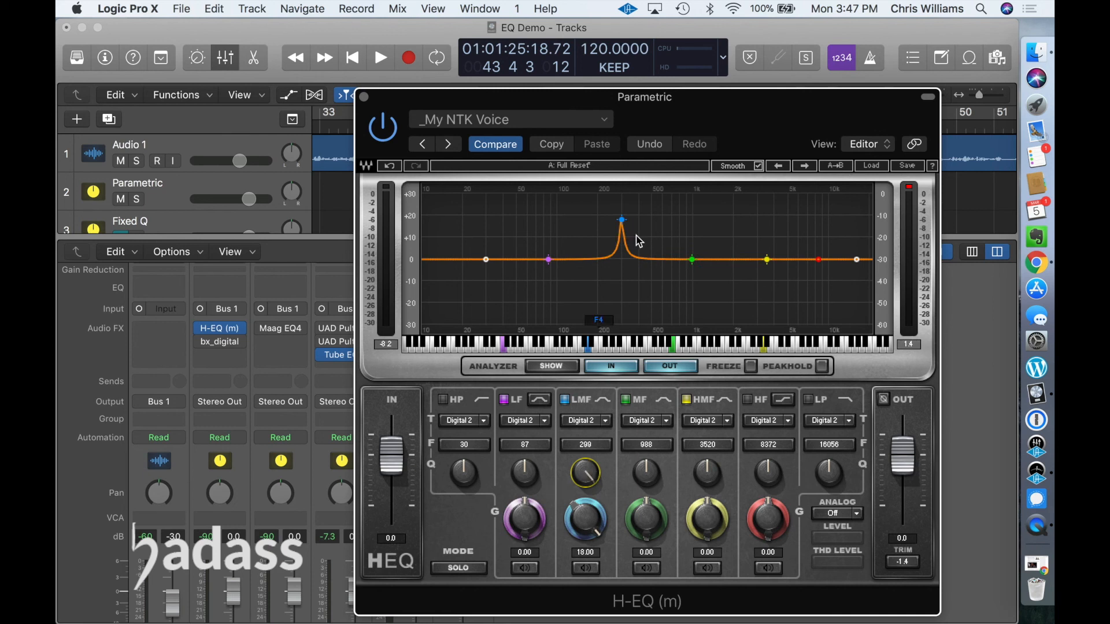
pyautogui.moveTo(623, 221); pyautogui.dragTo(616, 223)
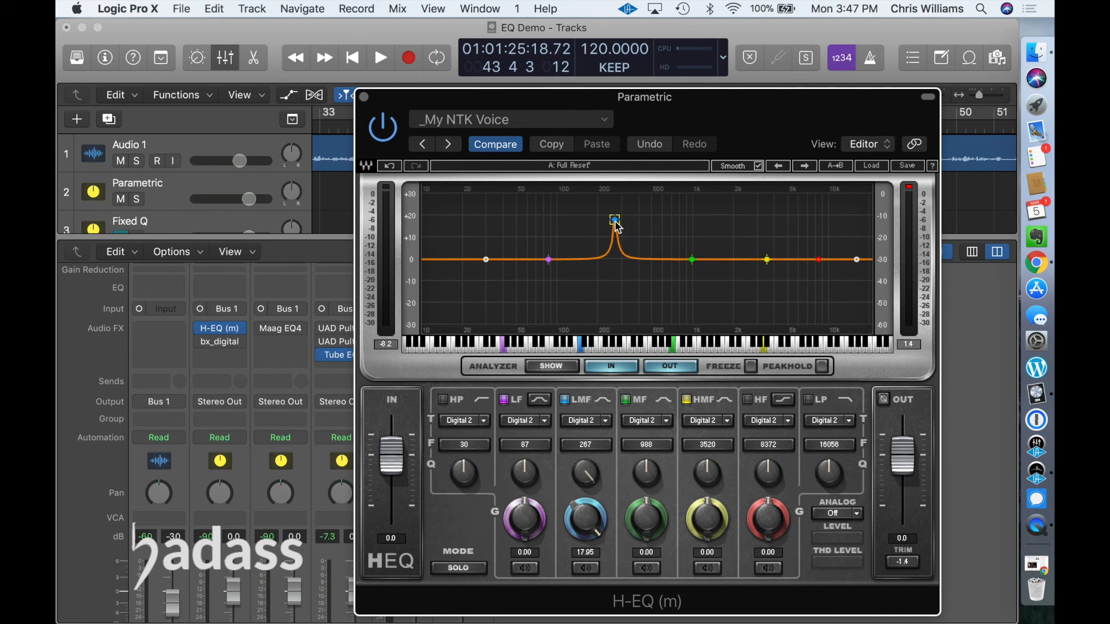
# - Play the audio while sweeping the narrow LMF boost down to about 237 Hz, and stop playback
pyautogui.press('space')
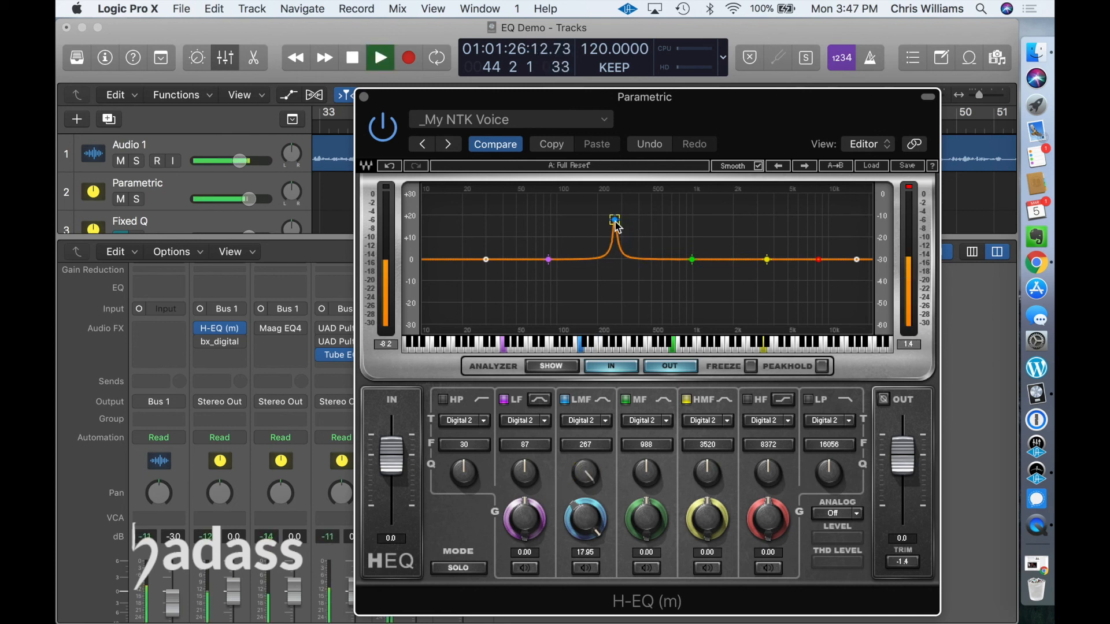
pyautogui.moveTo(616, 223)
pyautogui.mouseDown()
pyautogui.moveTo(667, 222)
pyautogui.moveTo(608, 221)
pyautogui.mouseUp()
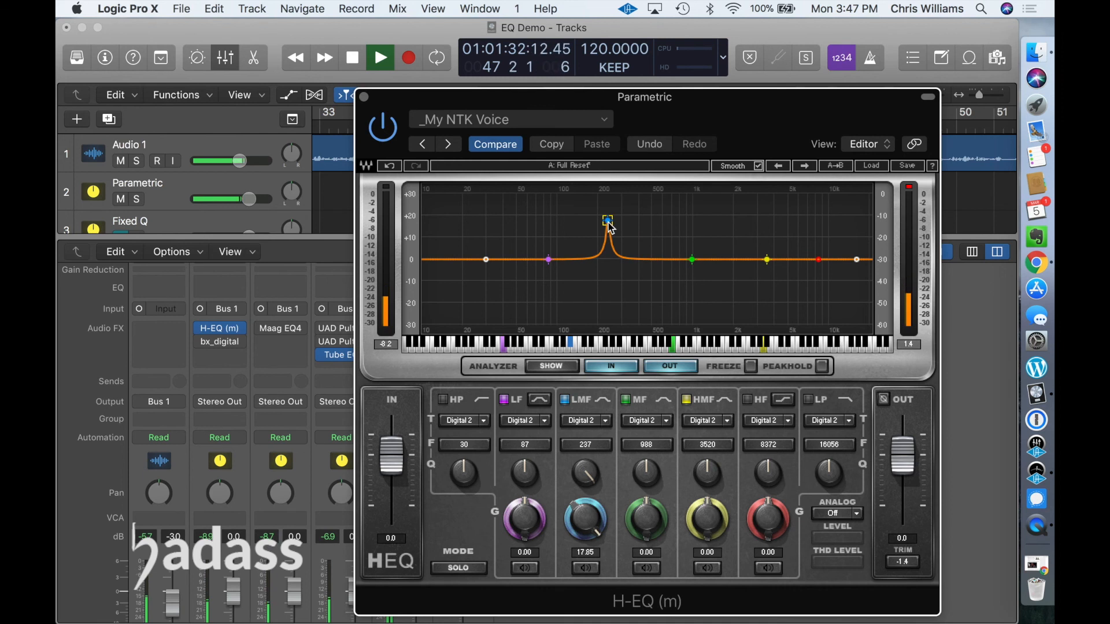
pyautogui.press('space')
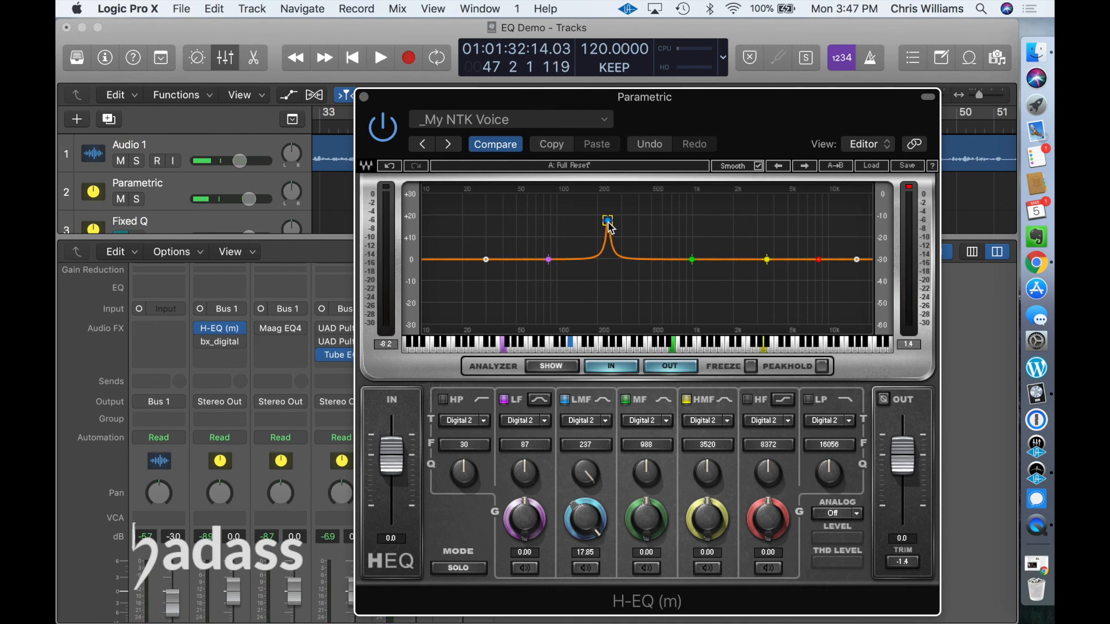
# - Boost the LMF band by 18 dB at about 299 Hz, start playback and widen the band's Q
pyautogui.moveTo(608, 221); pyautogui.dragTo(587, 256)
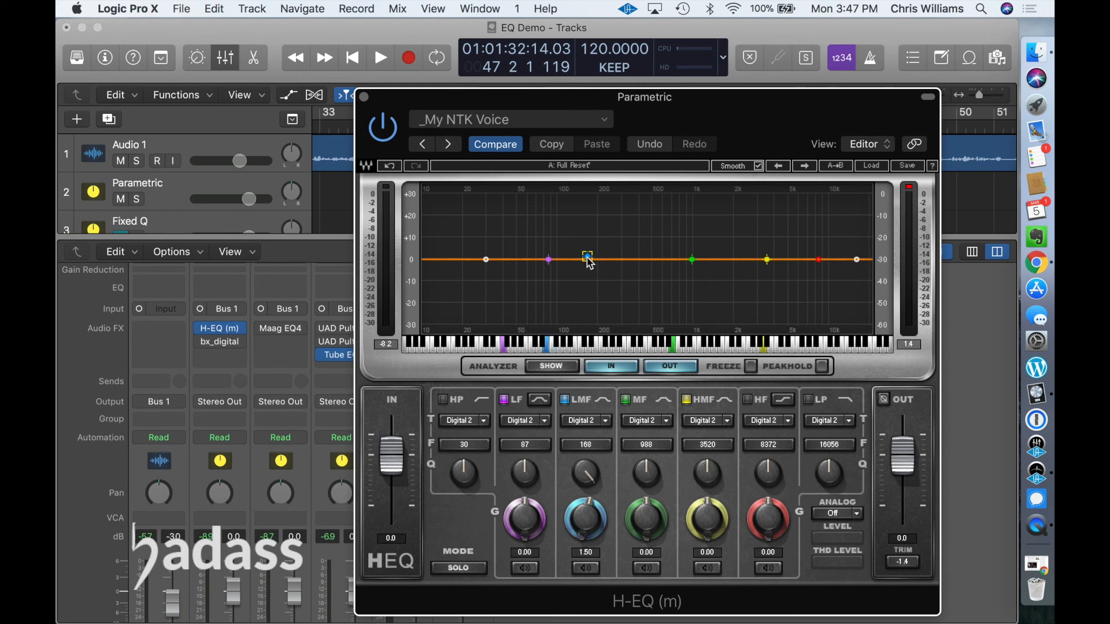
pyautogui.moveTo(587, 256); pyautogui.dragTo(622, 220)
pyautogui.press('space')
pyautogui.moveTo(586, 471)
pyautogui.mouseDown()
pyautogui.moveTo(585, 503)
pyautogui.moveTo(585, 482)
pyautogui.mouseUp()
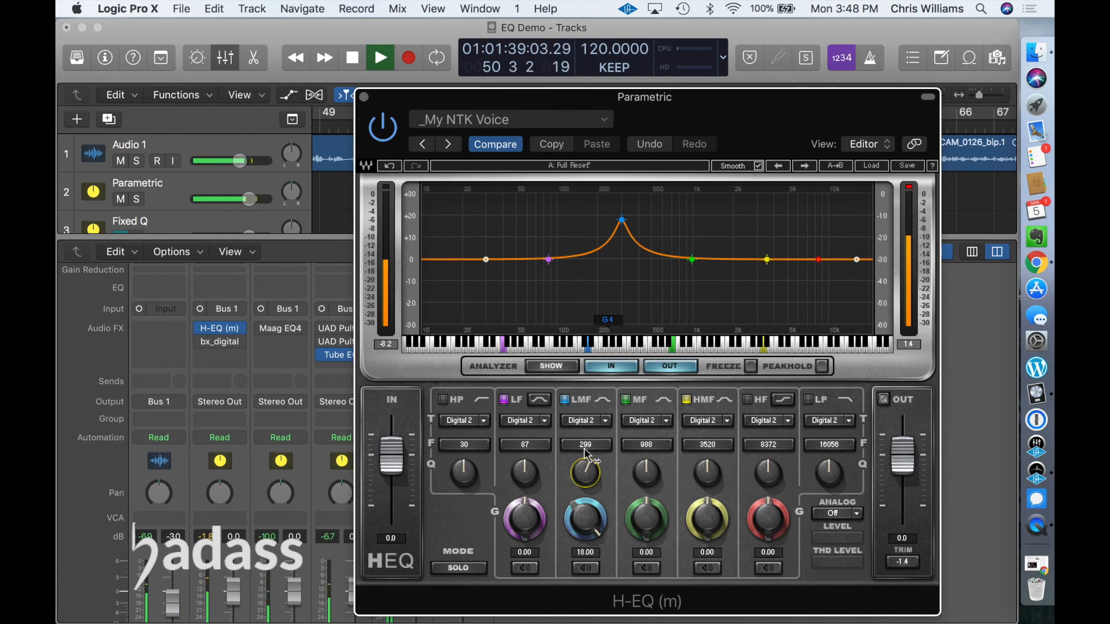
# - Sweep the 18 dB LMF boost up through 618 Hz to 1010 Hz during playback, and stop playback
pyautogui.moveTo(588, 448); pyautogui.dragTo(588, 405)
pyautogui.click(586, 472)
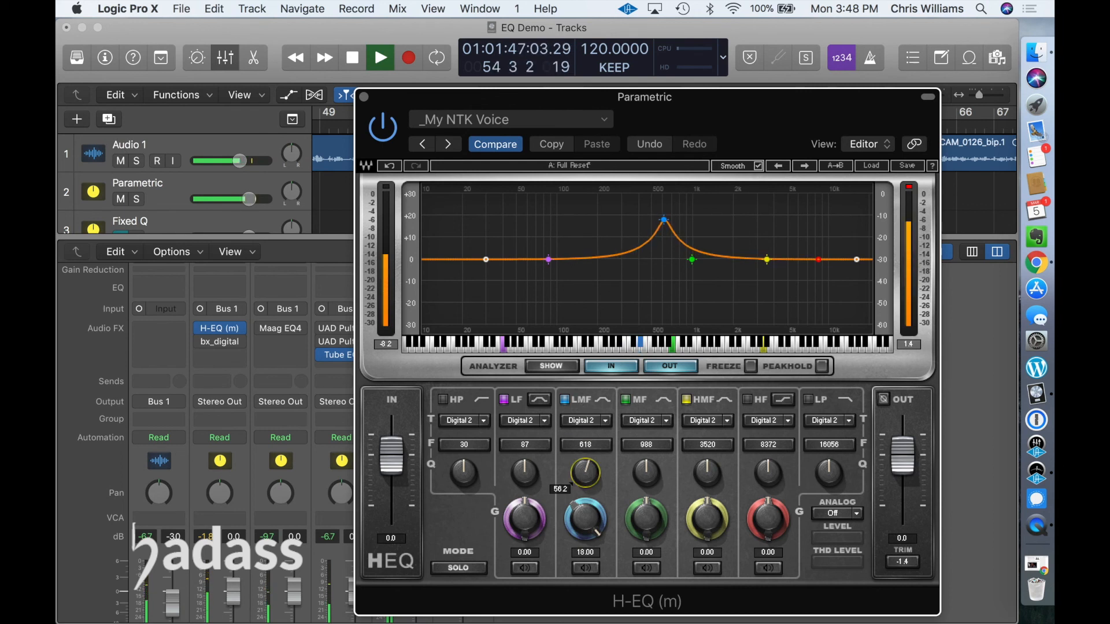
pyautogui.moveTo(586, 472); pyautogui.dragTo(586, 428)
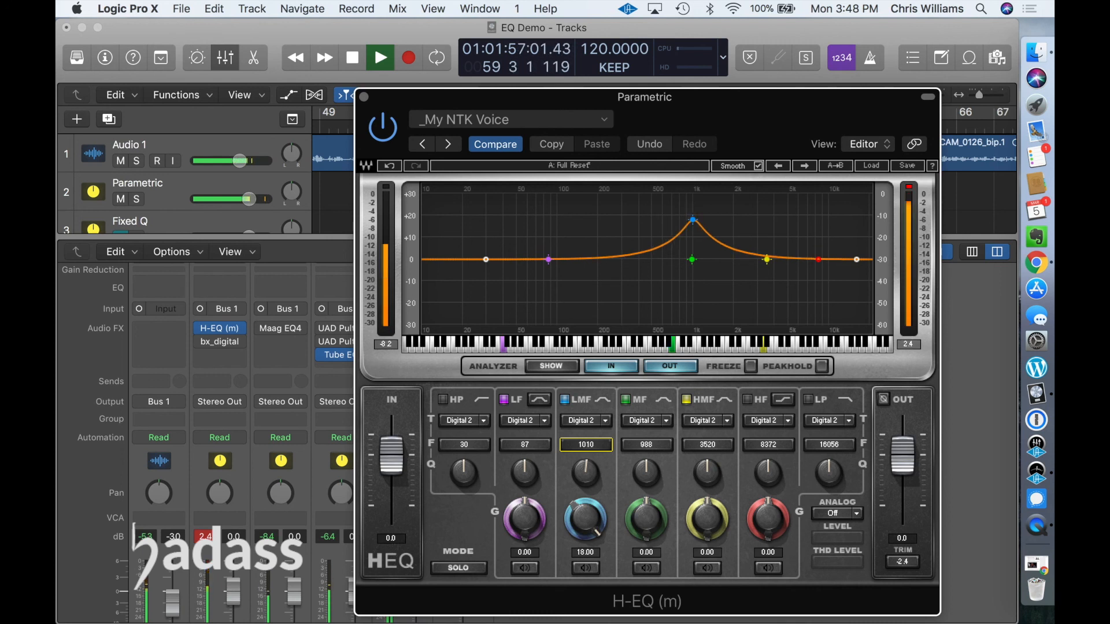
pyautogui.press('space')
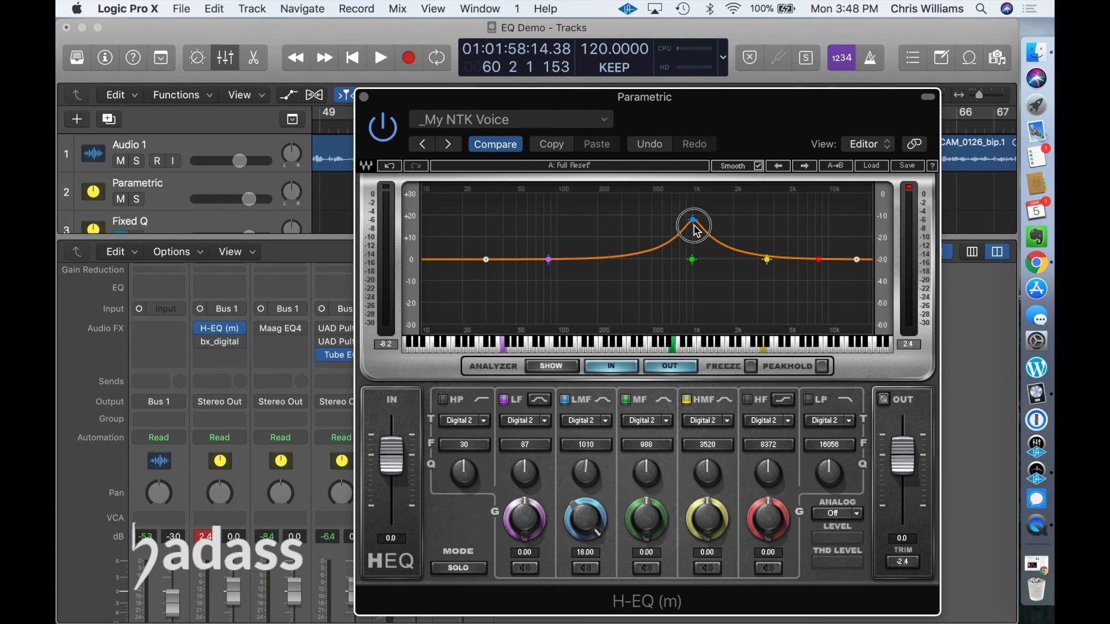
# - Reduce the LMF boost to about 8.4 dB and shift it to 863 Hz
pyautogui.moveTo(585, 518); pyautogui.dragTo(585, 530)
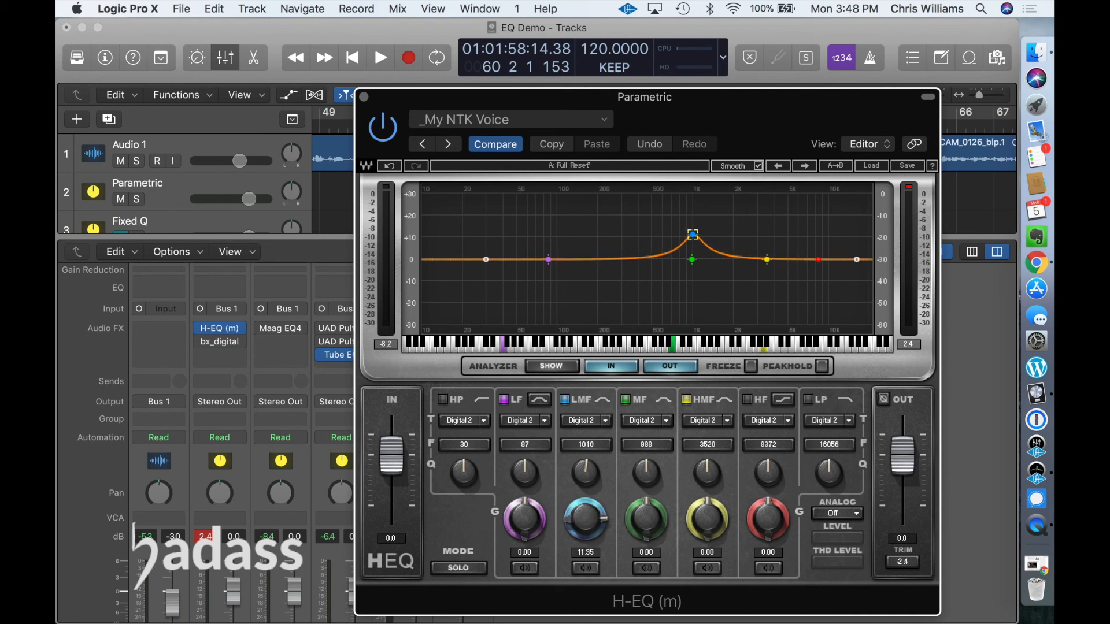
pyautogui.moveTo(692, 235); pyautogui.dragTo(691, 241)
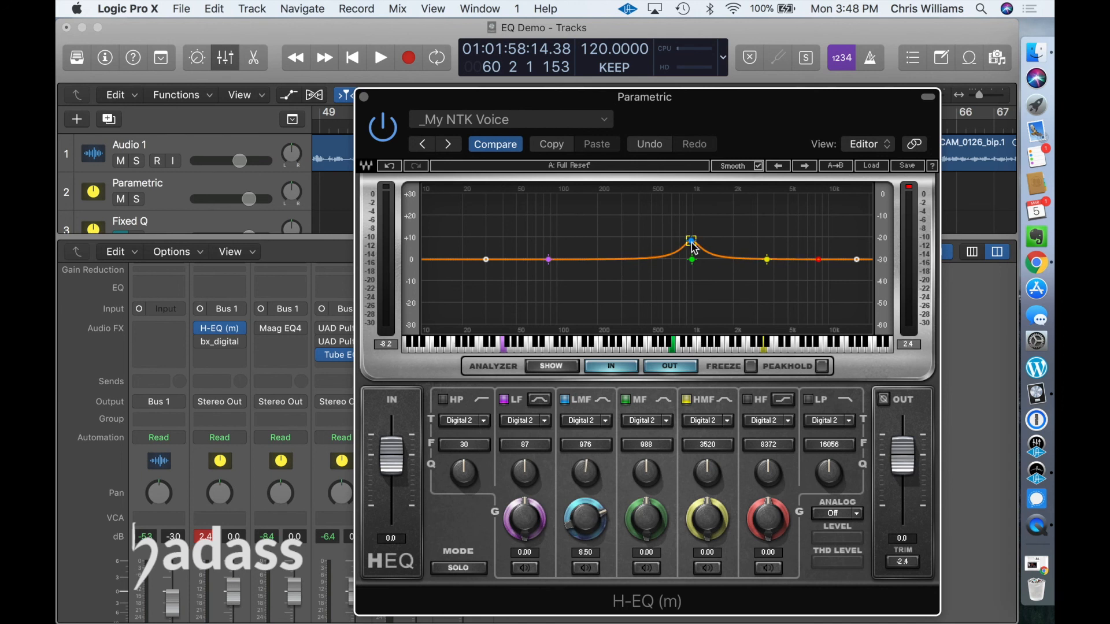
pyautogui.moveTo(691, 243); pyautogui.dragTo(684, 243)
# - Play the audio while sweeping the LMF boost down to about 311 Hz and back up to 933 Hz, and stop playback
pyautogui.press('space')
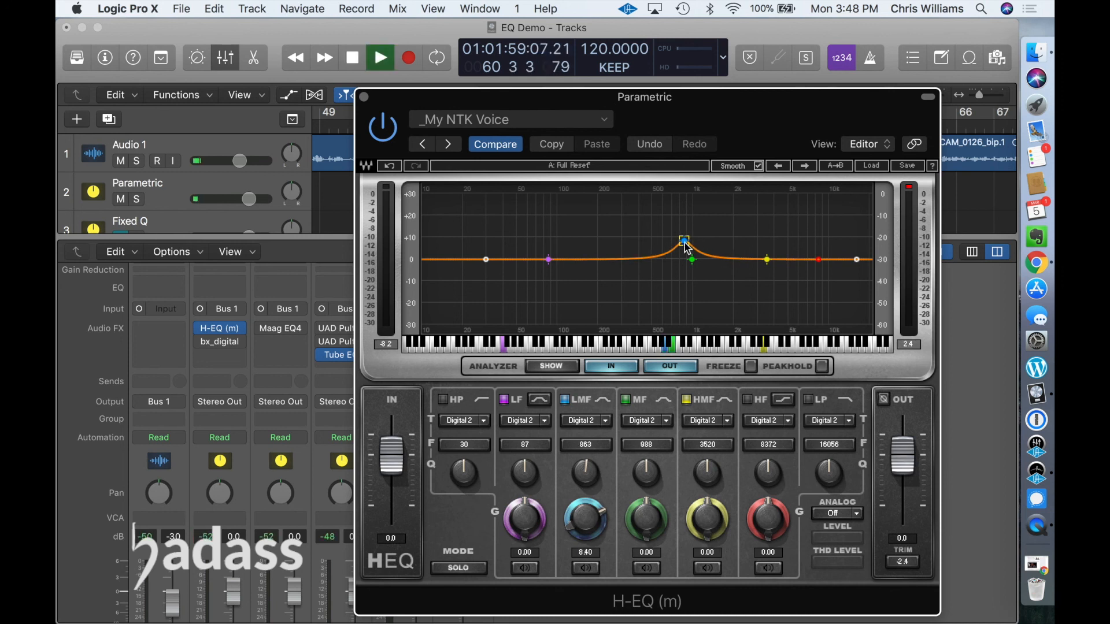
pyautogui.moveTo(686, 243); pyautogui.dragTo(625, 241)
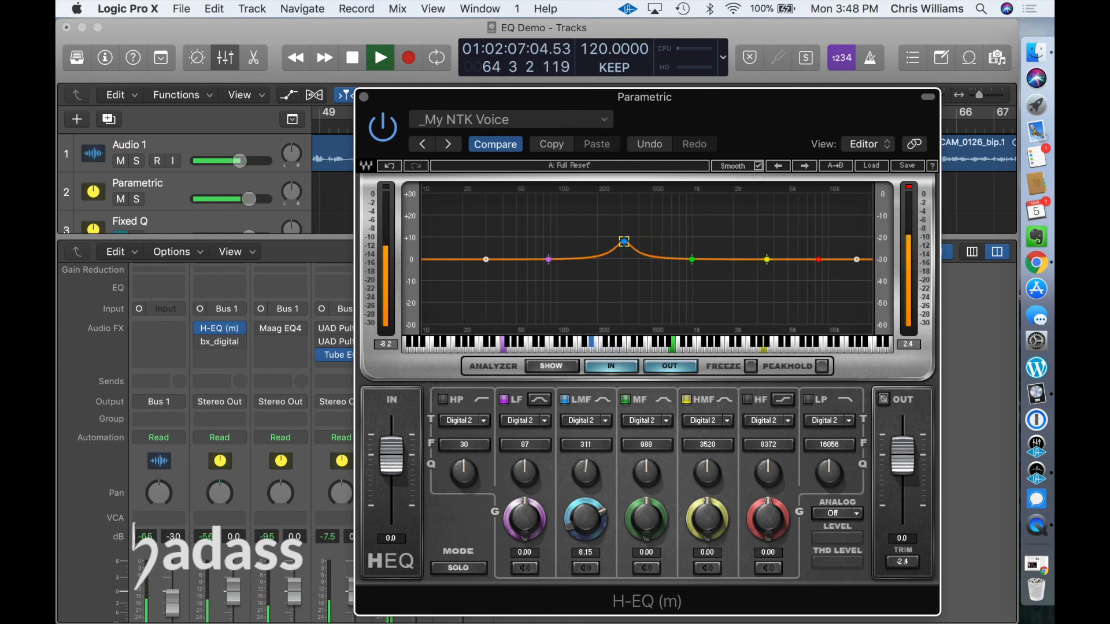
pyautogui.moveTo(624, 241); pyautogui.dragTo(689, 242)
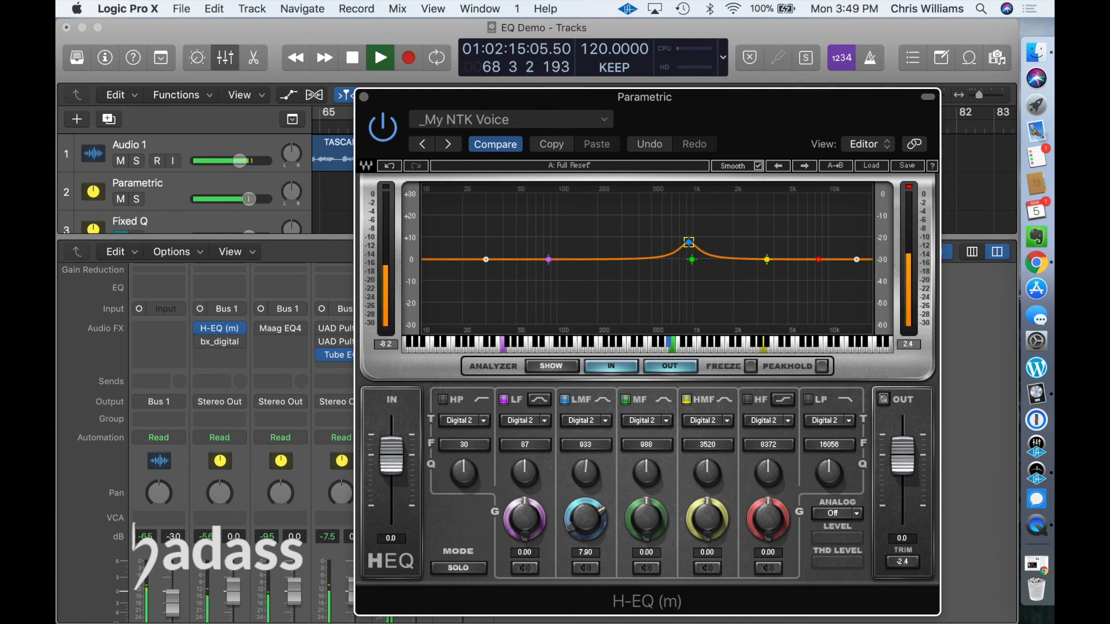
pyautogui.press('space')
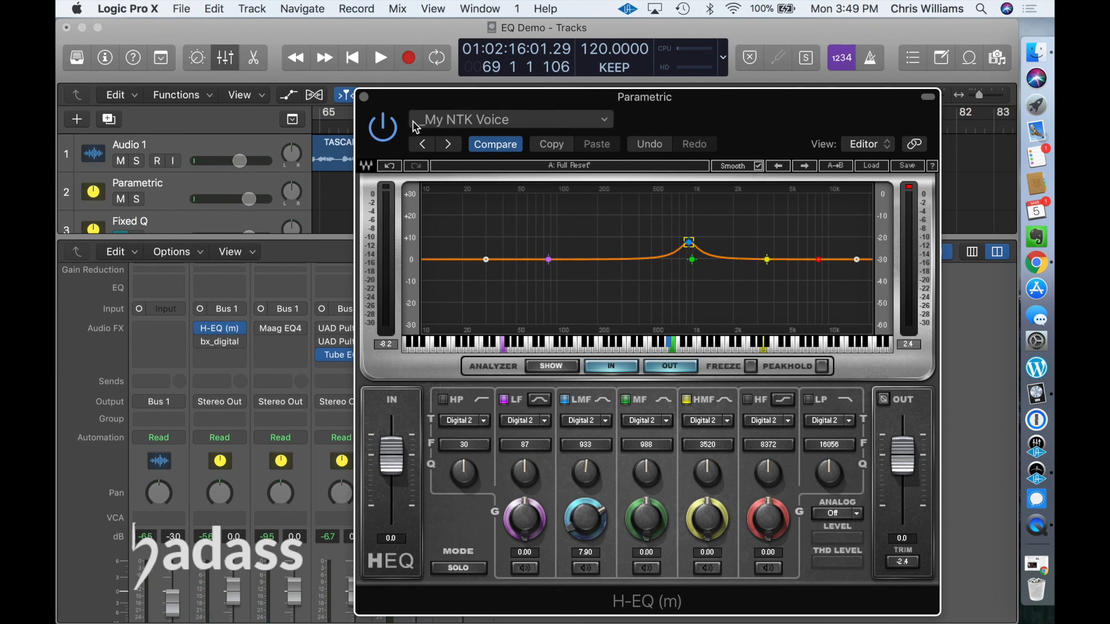
# - Compare the voice with the EQ bypassed and enabled during playback to hear the 933 Hz boost
pyautogui.click(384, 135)
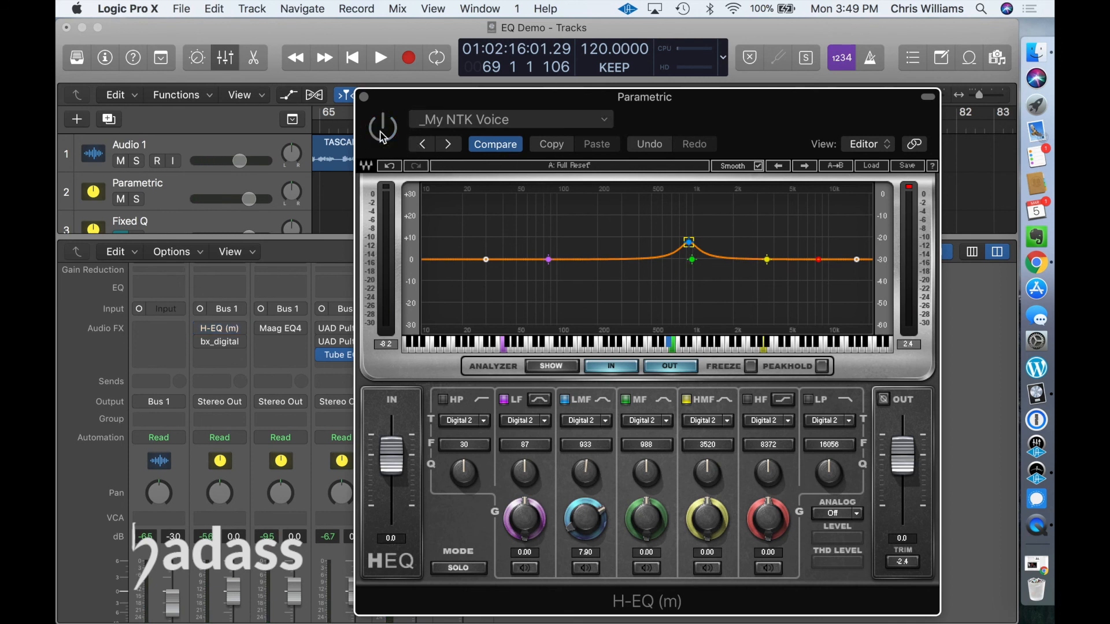
pyautogui.press('space')
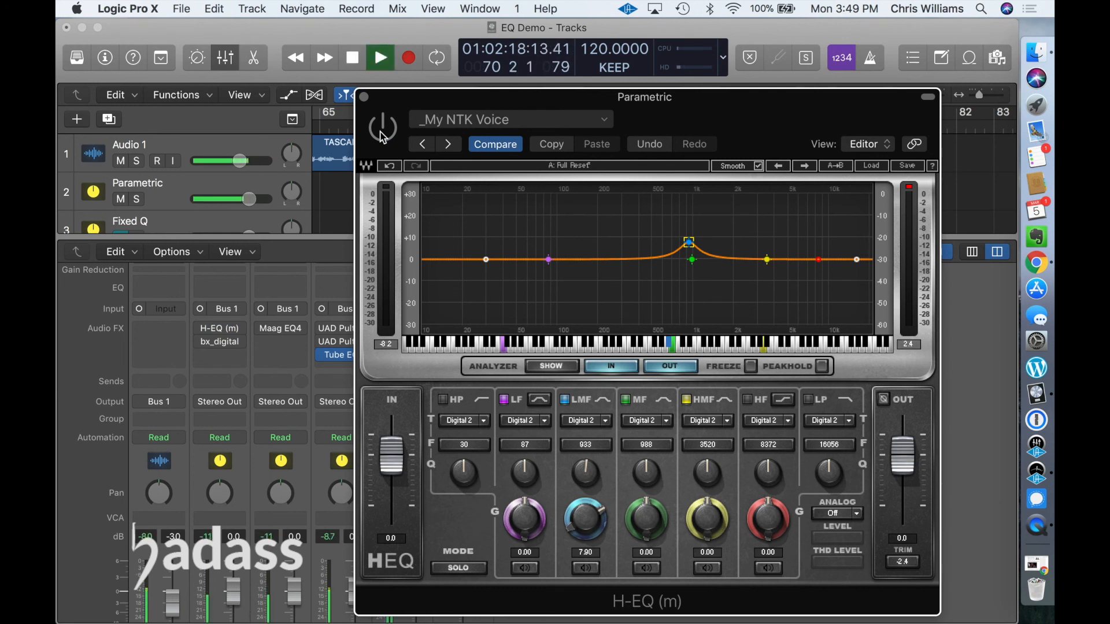
pyautogui.click(384, 136)
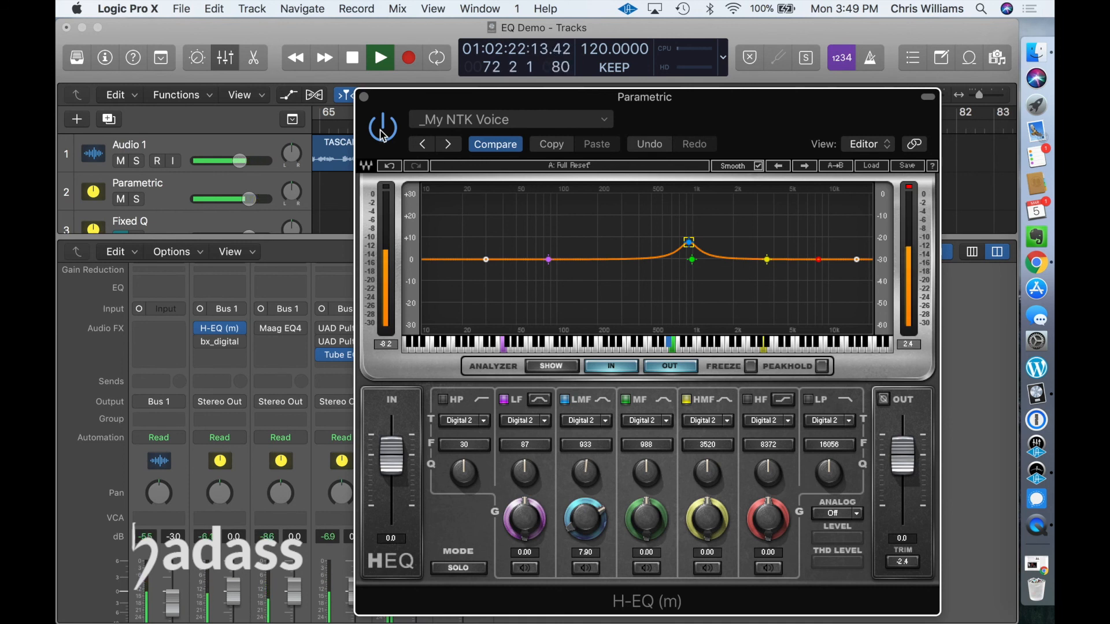
pyautogui.press('space')
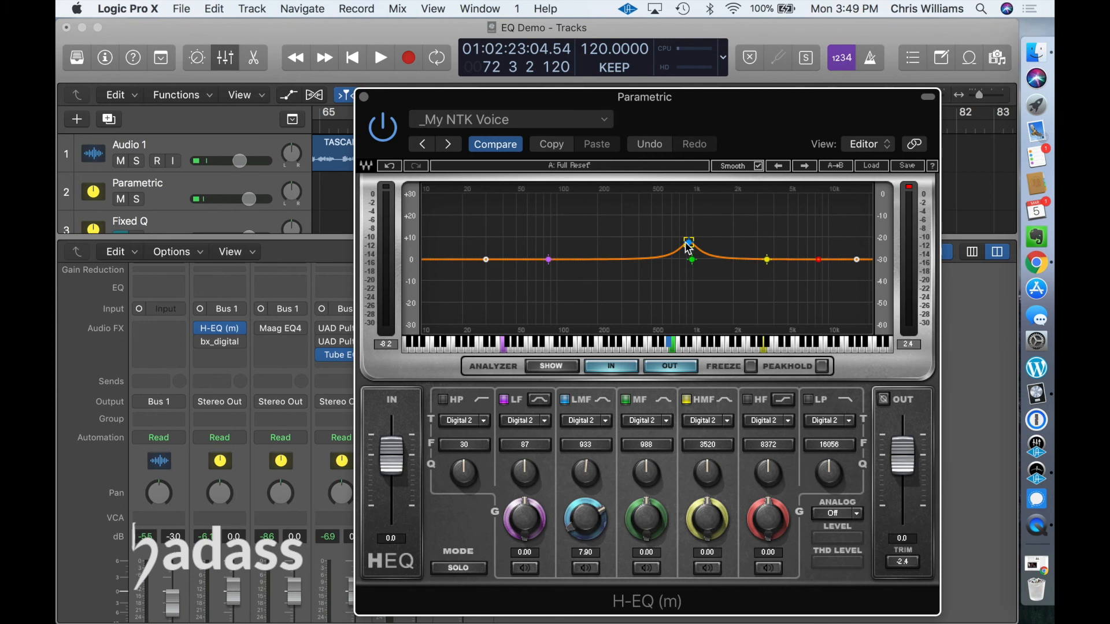
# - Raise the LMF boost to about 17 dB, play from the project start while sweeping it up to 3058 Hz, and stop playback
pyautogui.moveTo(688, 242); pyautogui.dragTo(690, 221)
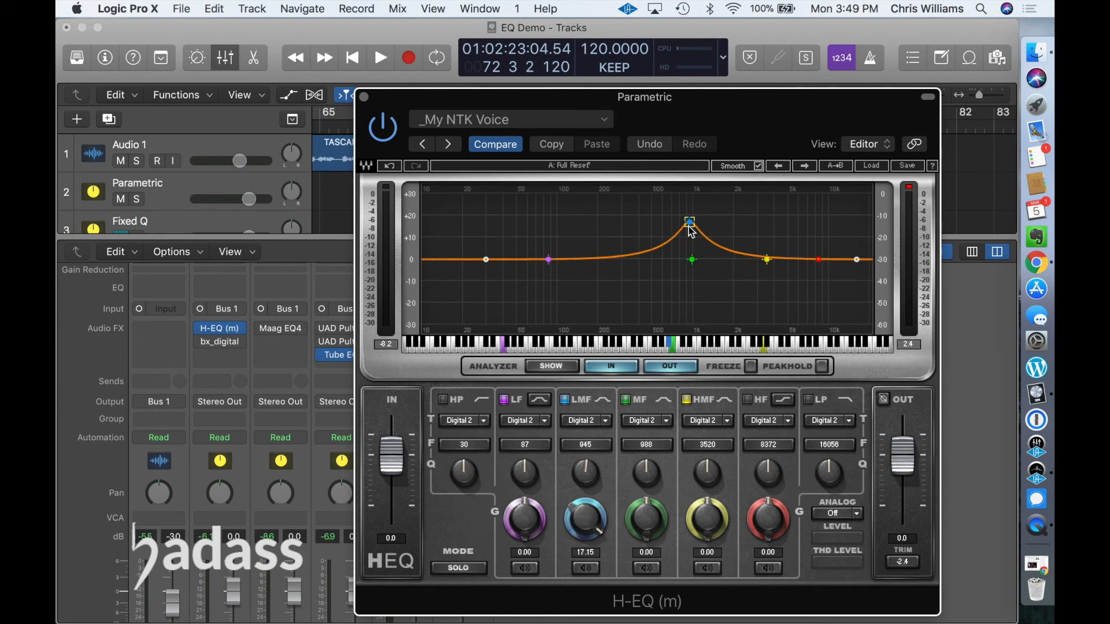
pyautogui.press('Return')
pyautogui.press('space')
pyautogui.moveTo(690, 225); pyautogui.dragTo(758, 221)
pyautogui.press('space')
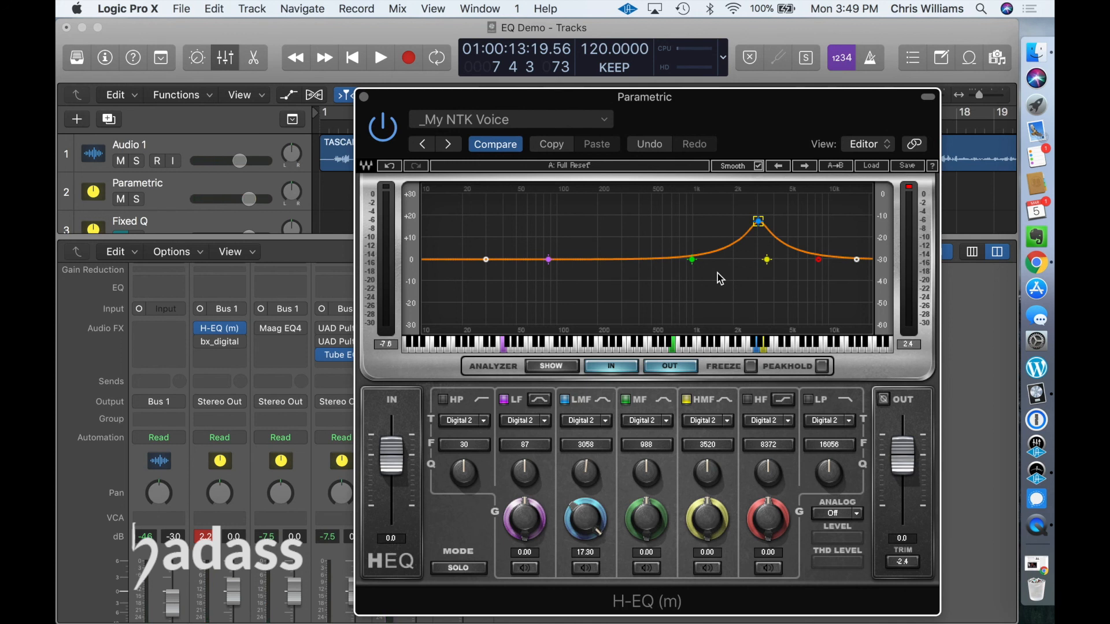
# - Set the LMF band to a gentle 4.7 dB boost at 1519 Hz with a wider Q
pyautogui.moveTo(758, 221)
pyautogui.mouseDown()
pyautogui.moveTo(755, 240)
pyautogui.moveTo(718, 237)
pyautogui.mouseUp()
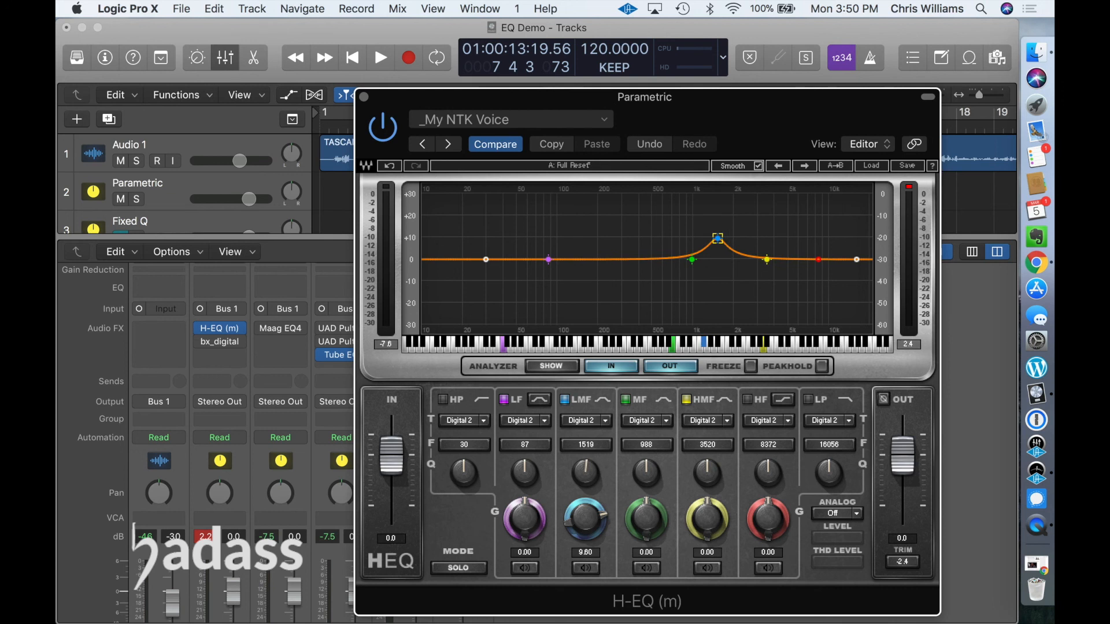
pyautogui.moveTo(591, 515); pyautogui.dragTo(591, 556)
pyautogui.moveTo(588, 479); pyautogui.dragTo(588, 468)
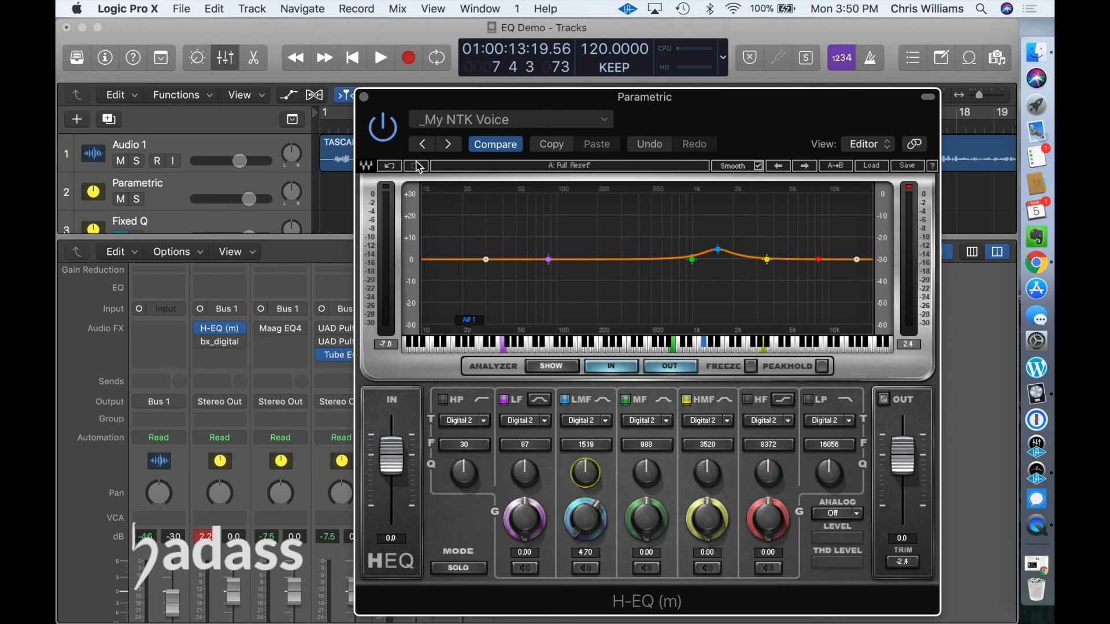
# - Compare the playback with the EQ bypassed and enabled to hear the gentle 1519 Hz boost
pyautogui.click(386, 136)
pyautogui.press('space')
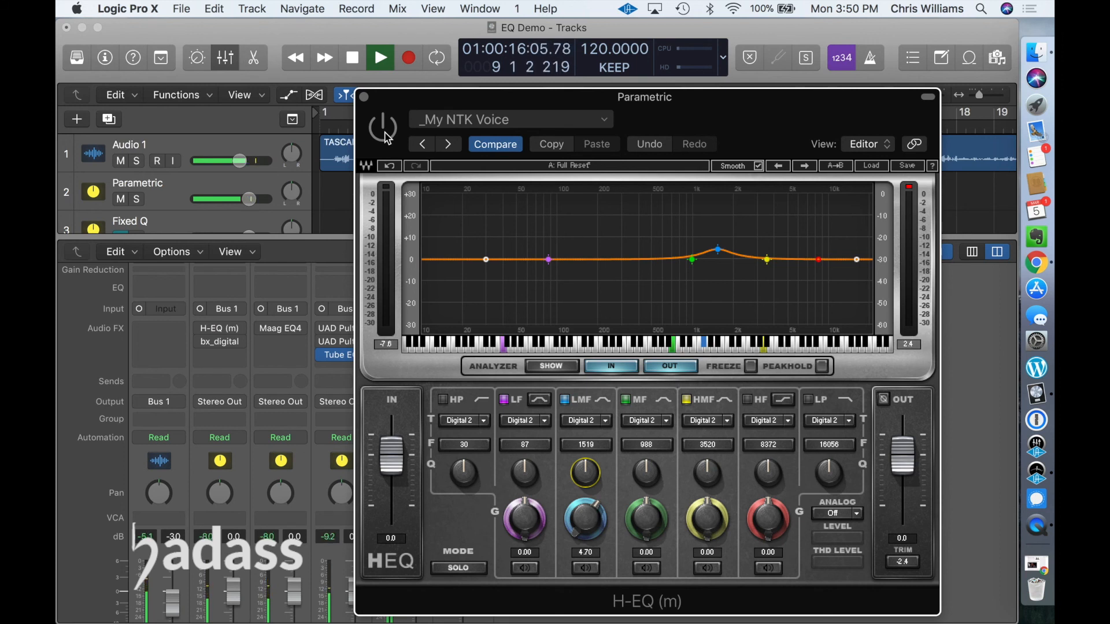
pyautogui.click(386, 136)
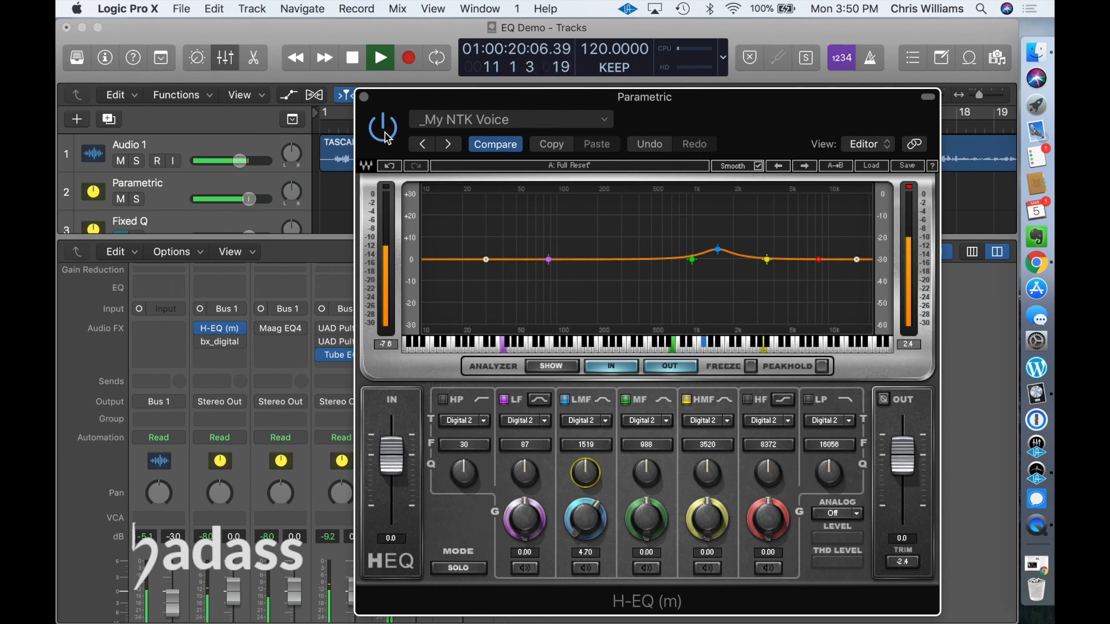
pyautogui.click(386, 135)
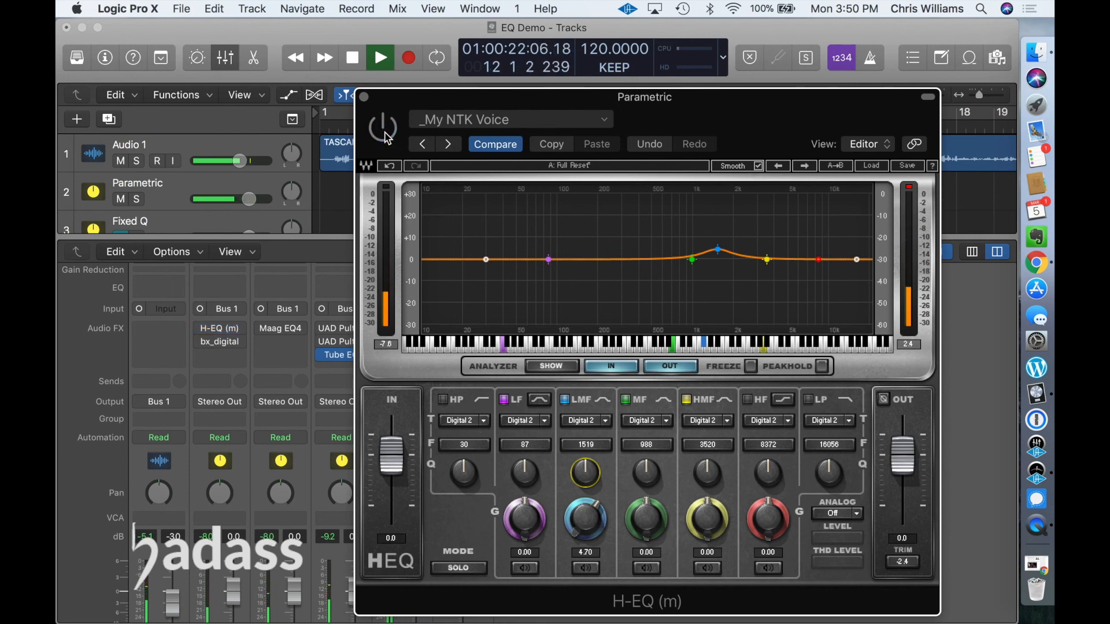
pyautogui.click(386, 136)
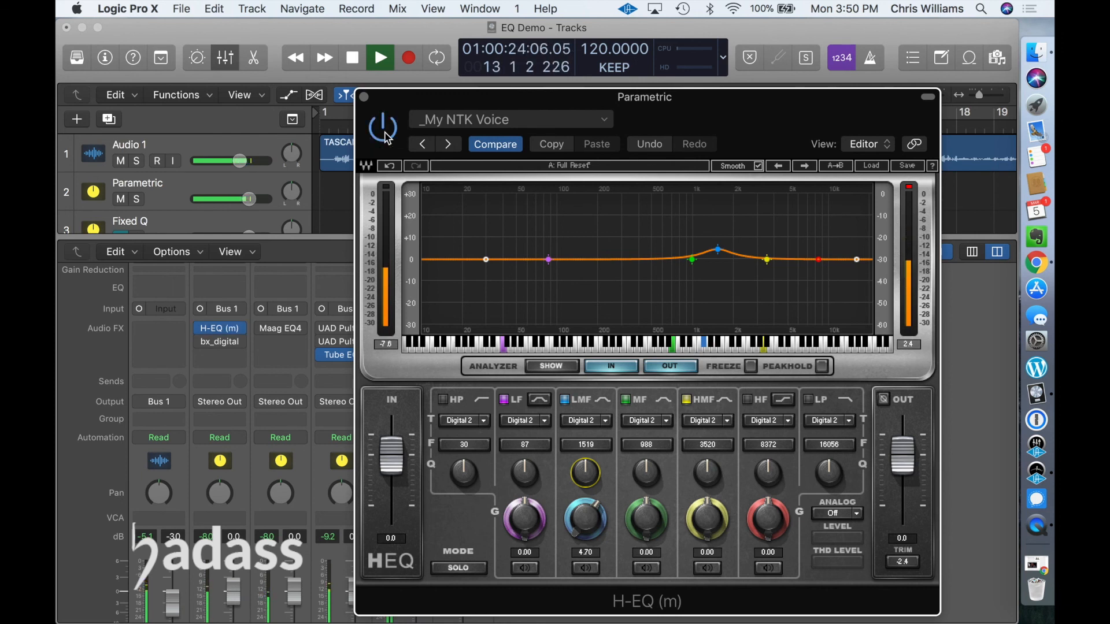
pyautogui.press('space')
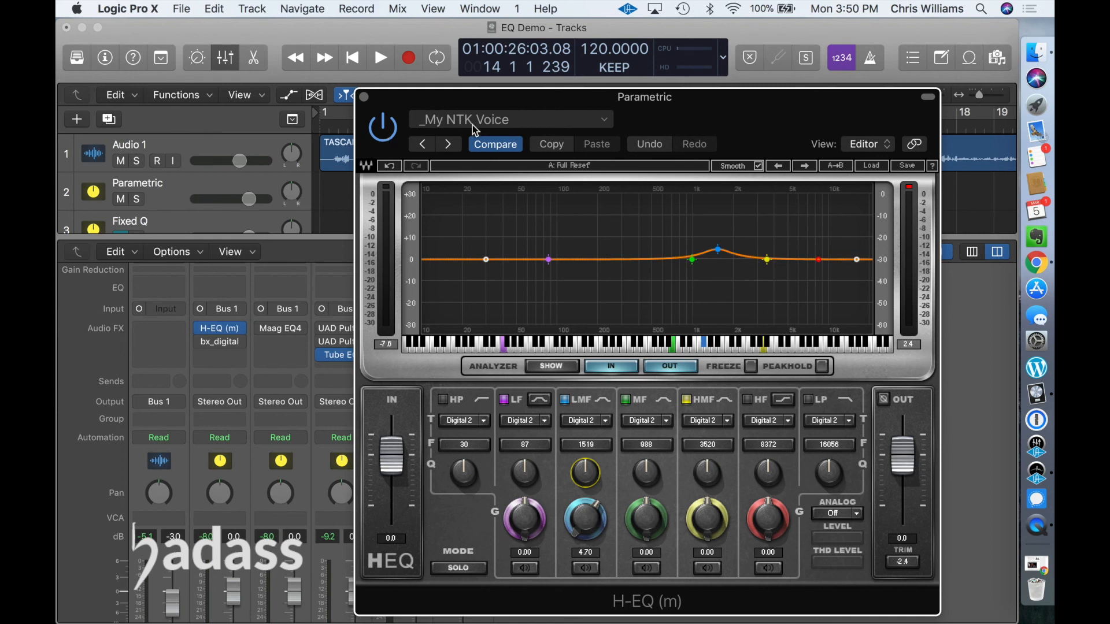
# - Boost the LMF band by about 15.4 dB at 3097 Hz, sweep it up to 5920 Hz during playback, and stop playback
pyautogui.moveTo(719, 250); pyautogui.dragTo(760, 226)
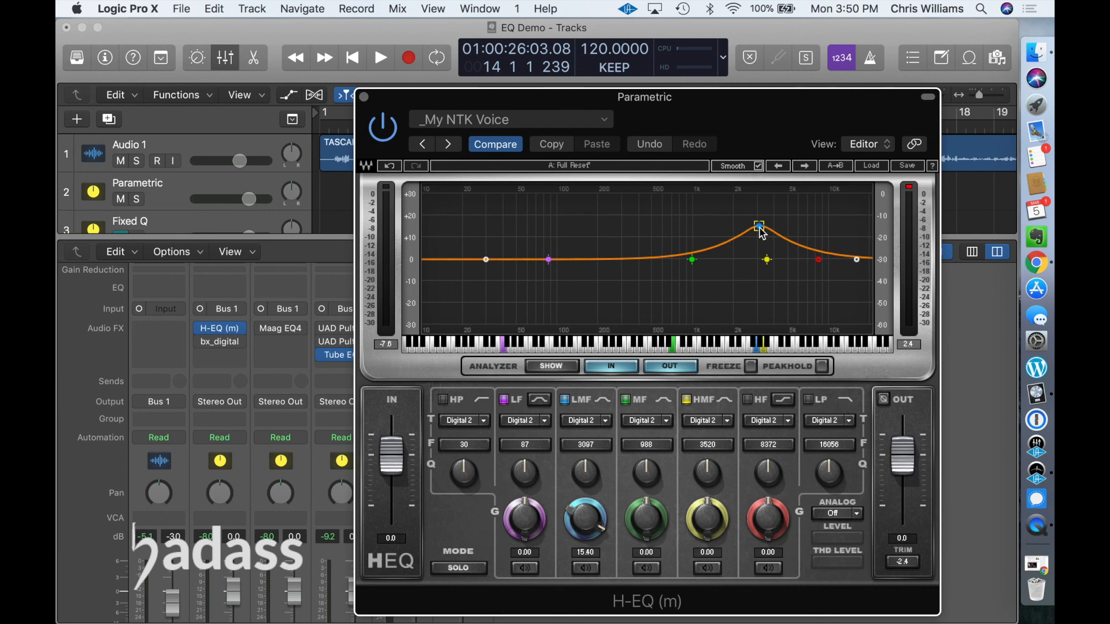
pyautogui.press('space')
pyautogui.moveTo(760, 227); pyautogui.dragTo(797, 224)
pyautogui.press('space')
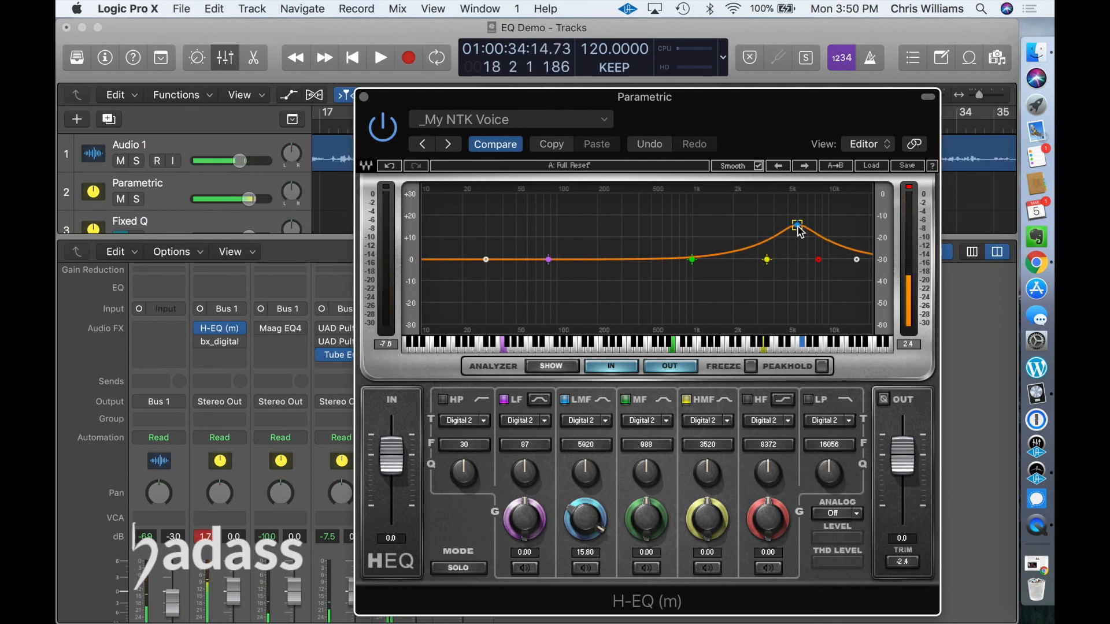
# - Flatten the LMF band near 6233 Hz, play the audio while raising it to an 18 dB boost at 12627 Hz, and stop playback
pyautogui.moveTo(800, 231)
pyautogui.mouseDown()
pyautogui.moveTo(798, 256)
pyautogui.moveTo(836, 259)
pyautogui.moveTo(801, 260)
pyautogui.mouseUp()
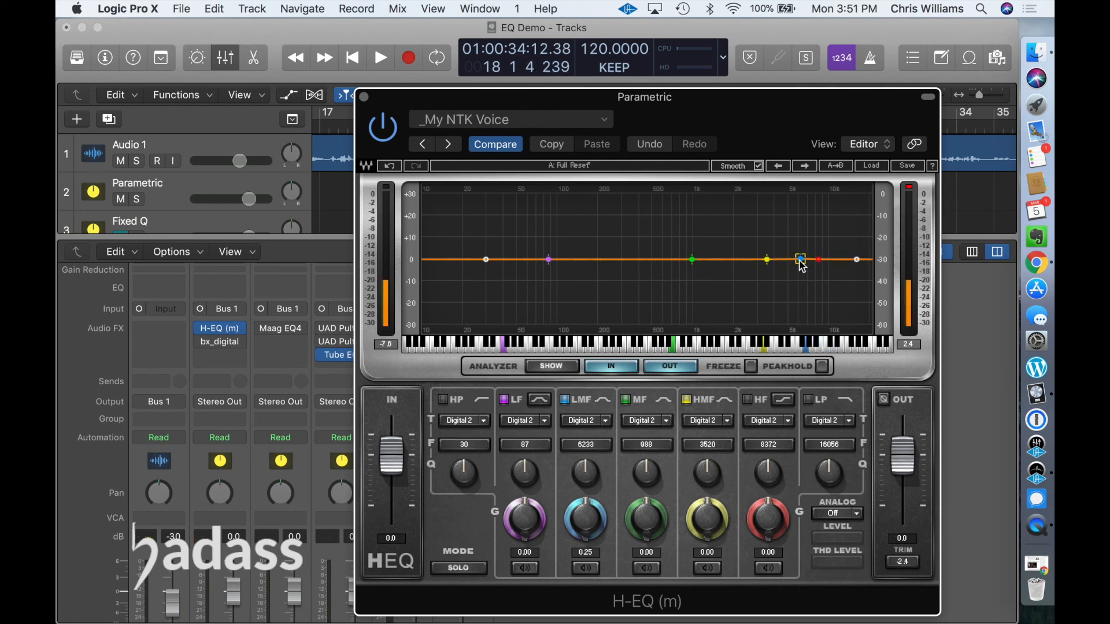
pyautogui.press('space')
pyautogui.moveTo(801, 260)
pyautogui.mouseDown()
pyautogui.moveTo(804, 220)
pyautogui.moveTo(842, 219)
pyautogui.mouseUp()
pyautogui.press('space')
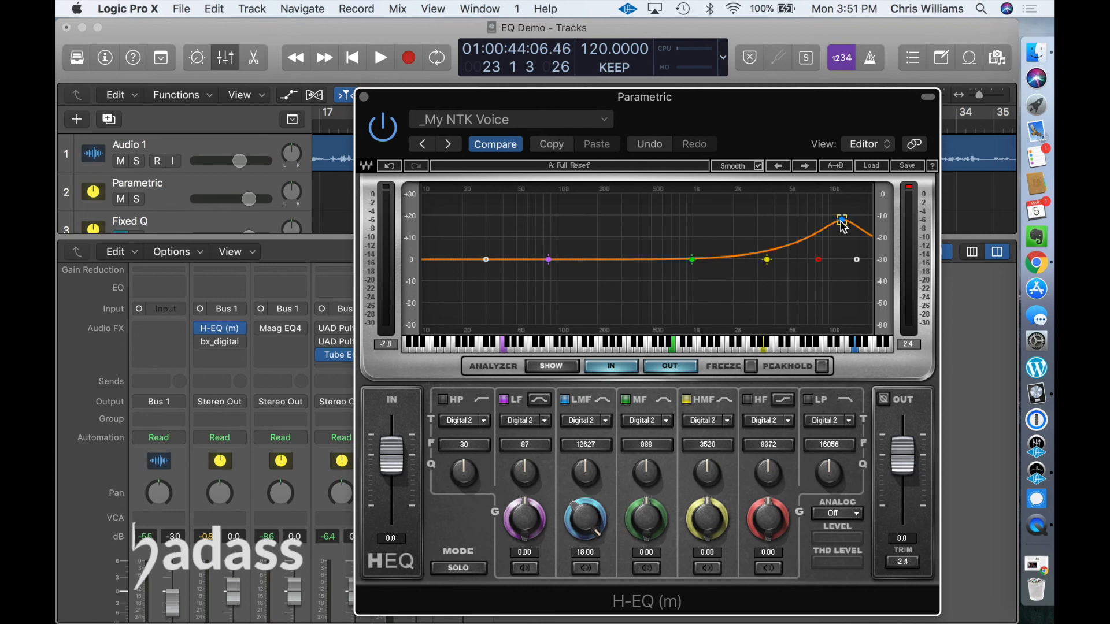
# - Reduce the LMF boost to 9.85 dB and lower its frequency to 10827 Hz
pyautogui.moveTo(842, 222); pyautogui.dragTo(842, 238)
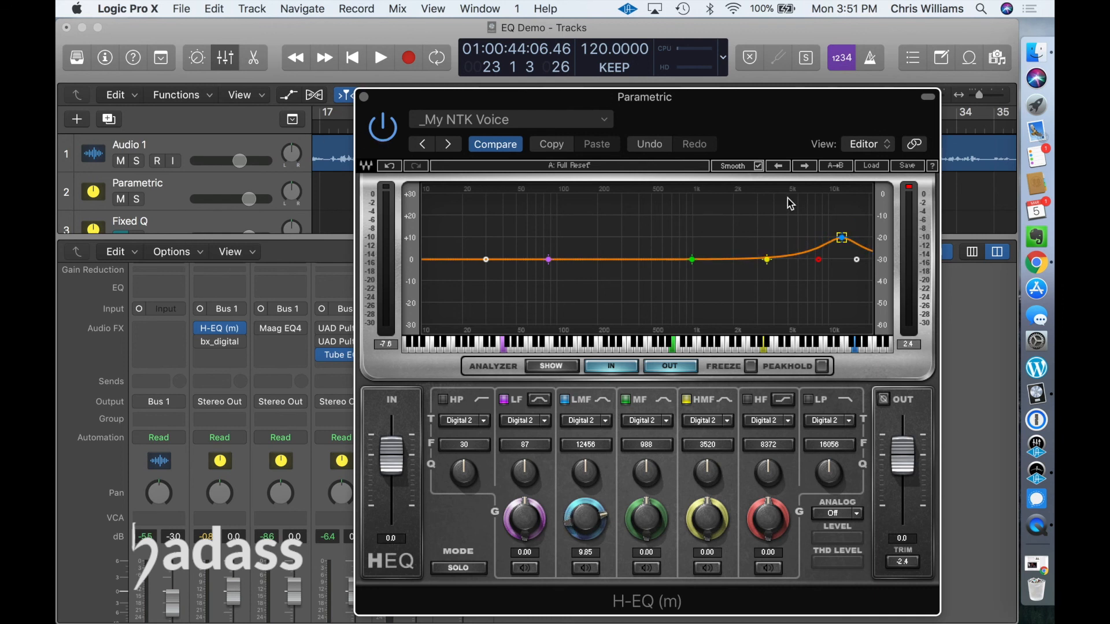
pyautogui.moveTo(842, 238); pyautogui.dragTo(837, 237)
pyautogui.moveTo(838, 238); pyautogui.dragTo(831, 238)
# - Compare the playback with the EQ bypassed and enabled to hear the 10827 Hz boost
pyautogui.click(386, 134)
pyautogui.press('space')
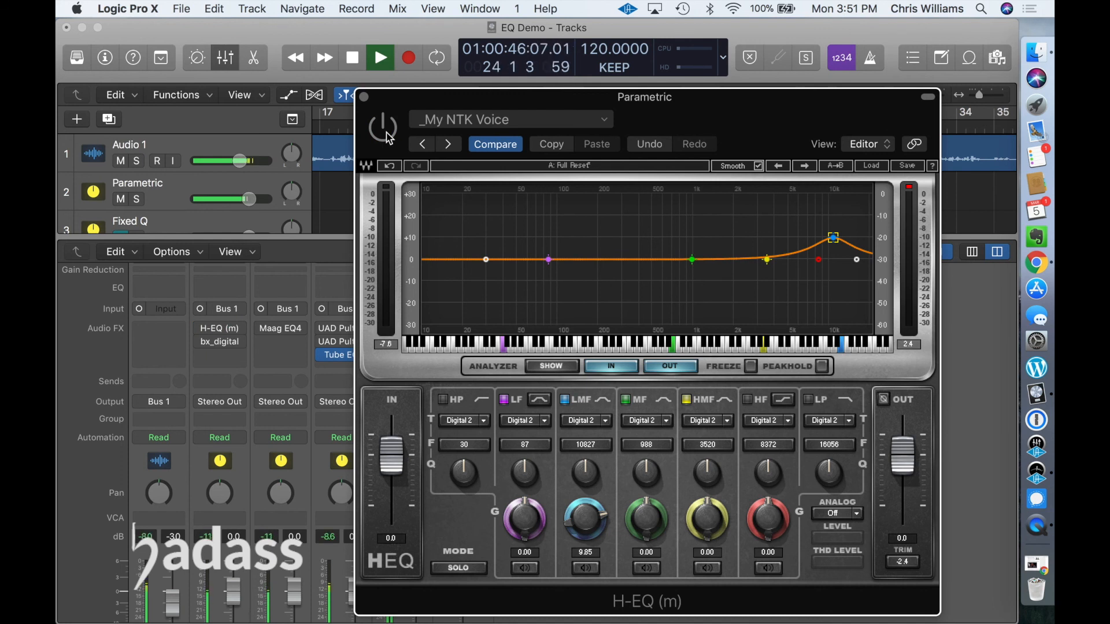
pyautogui.click(386, 134)
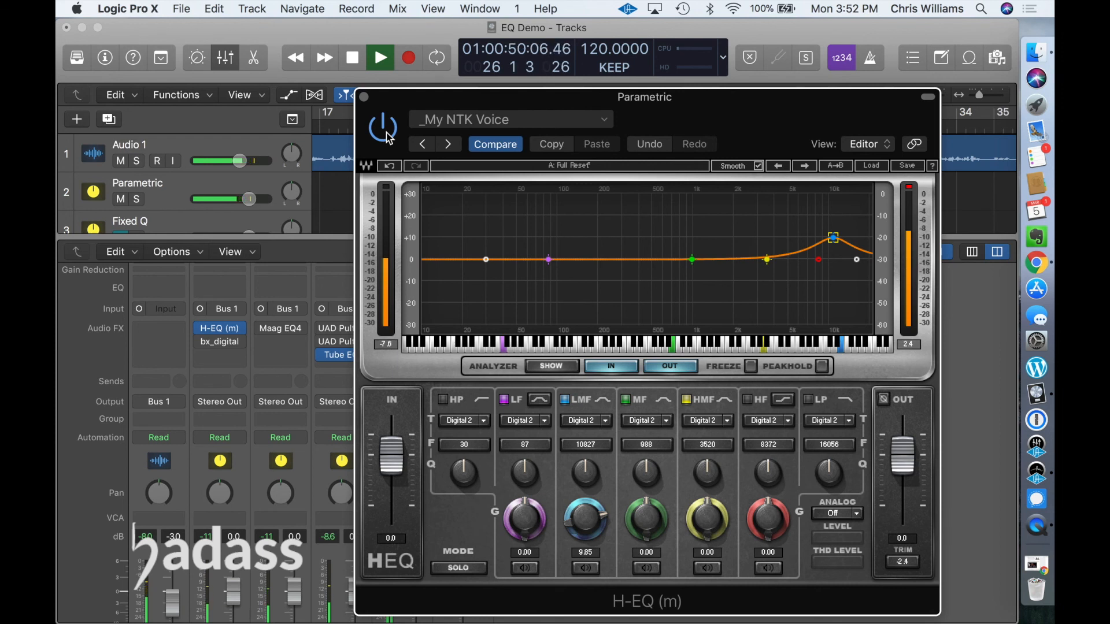
pyautogui.click(386, 134)
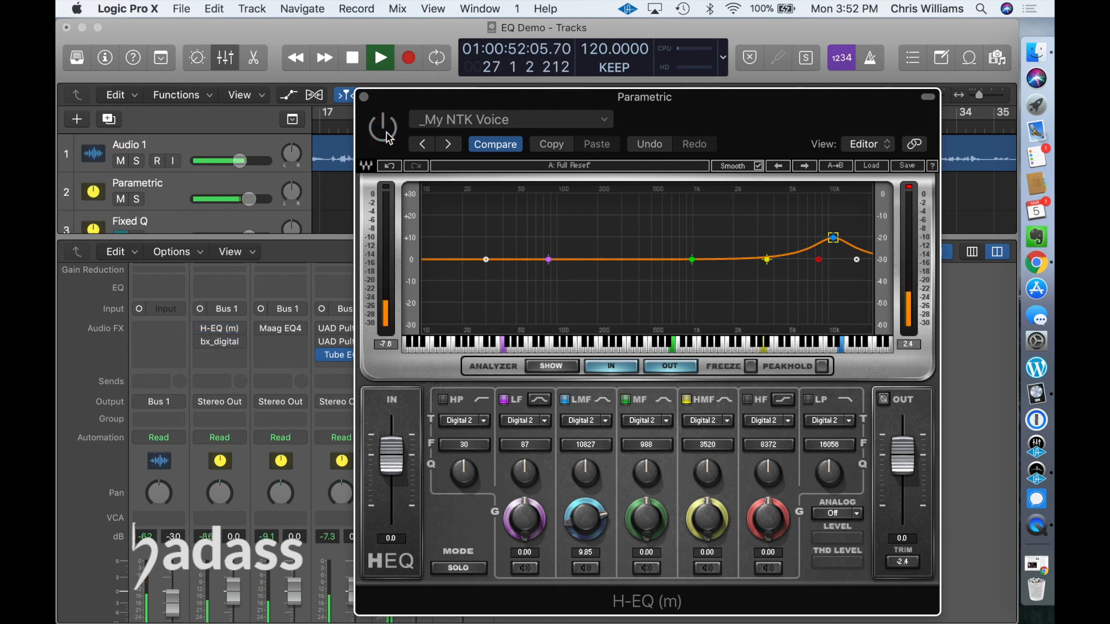
pyautogui.click(386, 134)
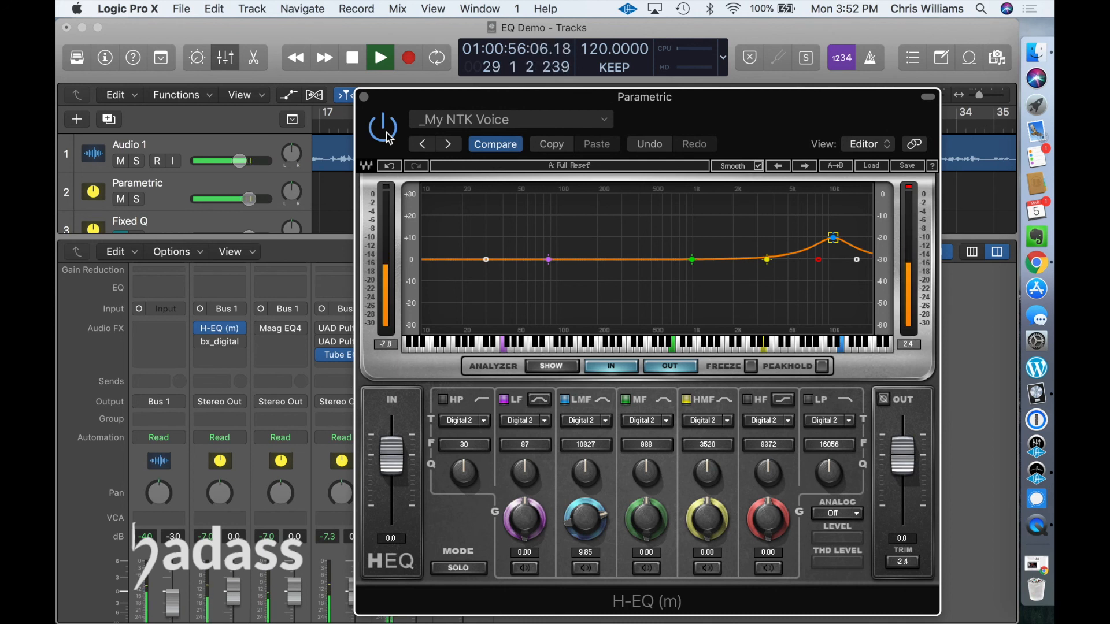
pyautogui.press('space')
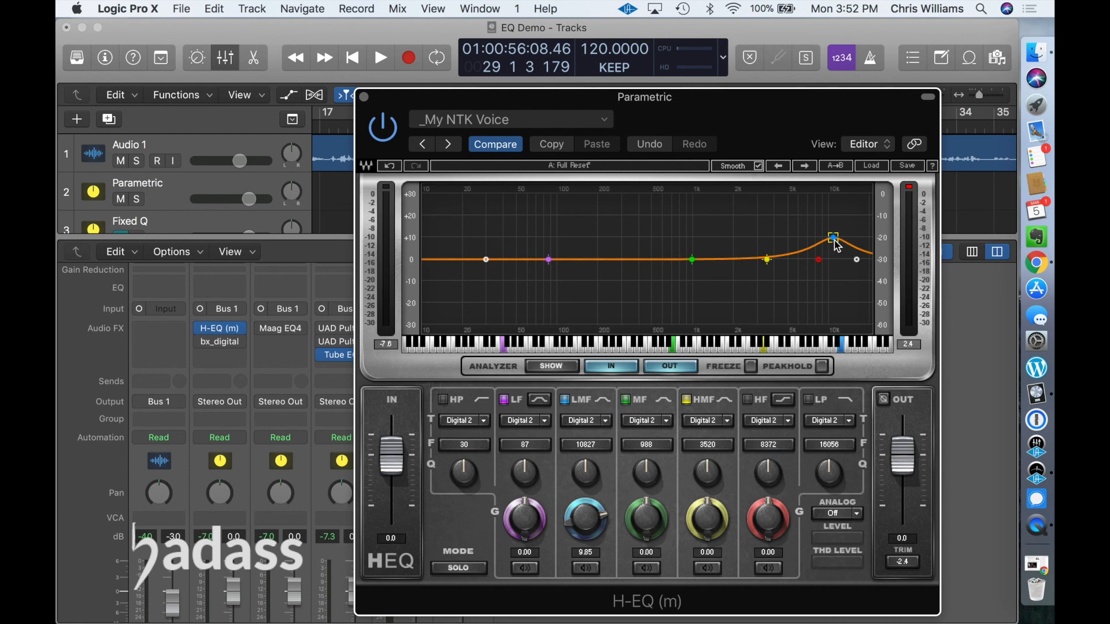
# - Return the LMF band to a nearly flat gain of 0.30 dB at 354 Hz
pyautogui.moveTo(833, 238); pyautogui.dragTo(632, 259)
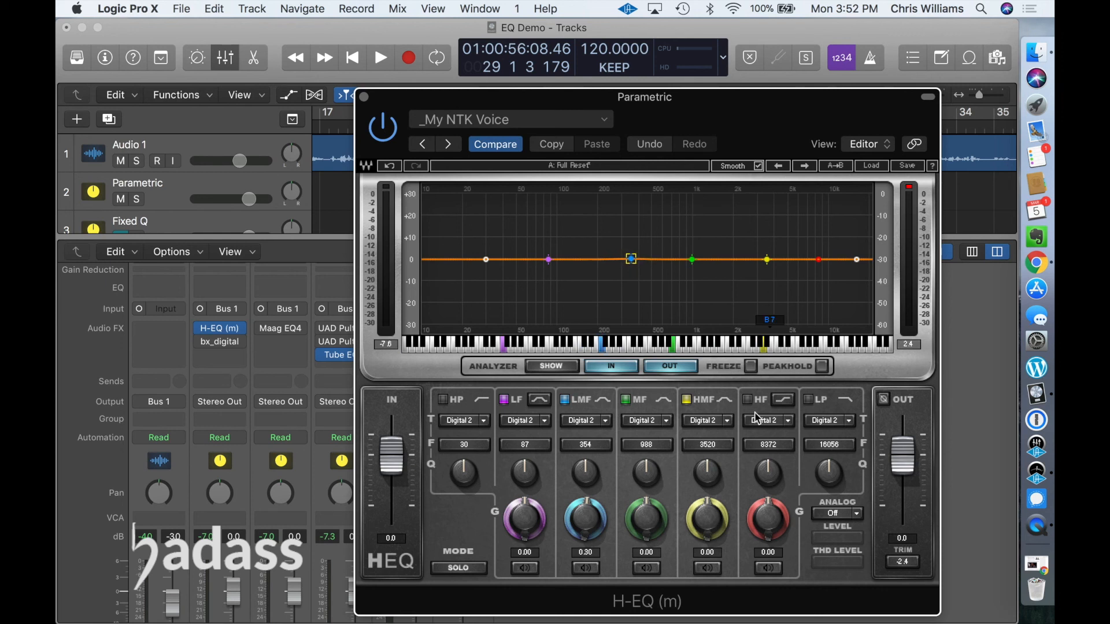
# - Enable the HF band as a high shelf and boost it 4.80 dB at 8870 Hz
pyautogui.click(784, 400)
pyautogui.click(788, 399)
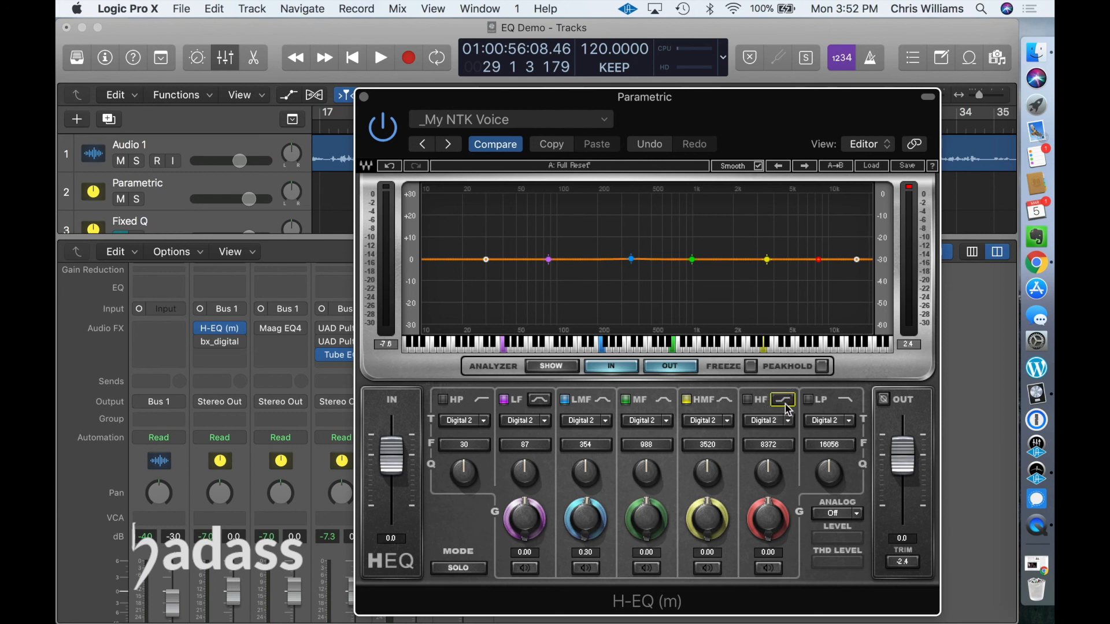
pyautogui.moveTo(779, 445); pyautogui.dragTo(779, 440)
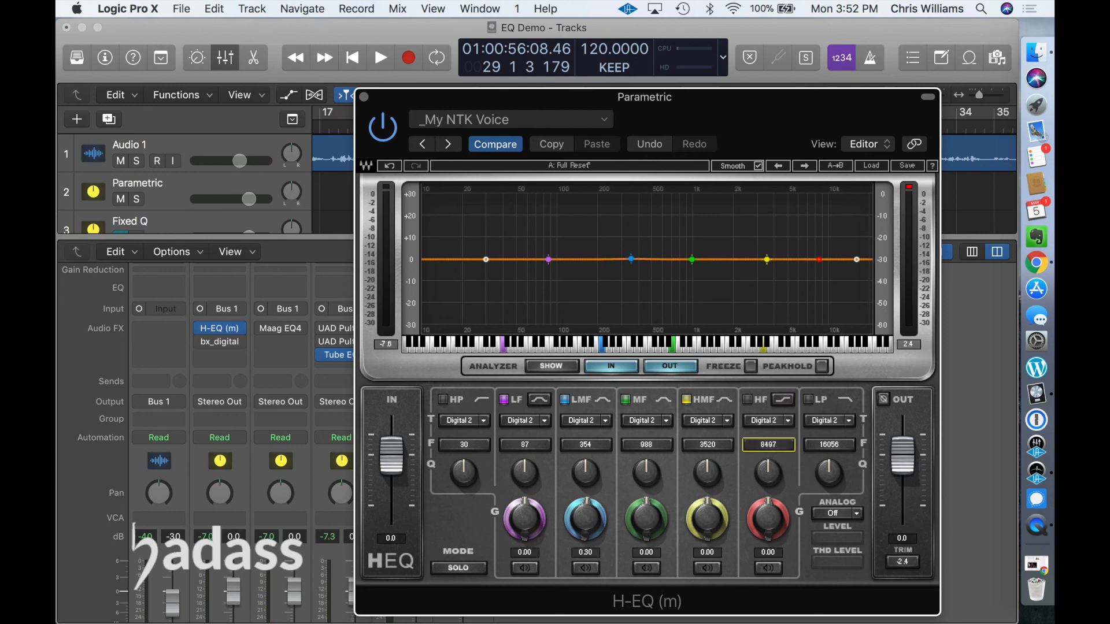
pyautogui.click(775, 527)
pyautogui.moveTo(768, 519); pyautogui.dragTo(768, 503)
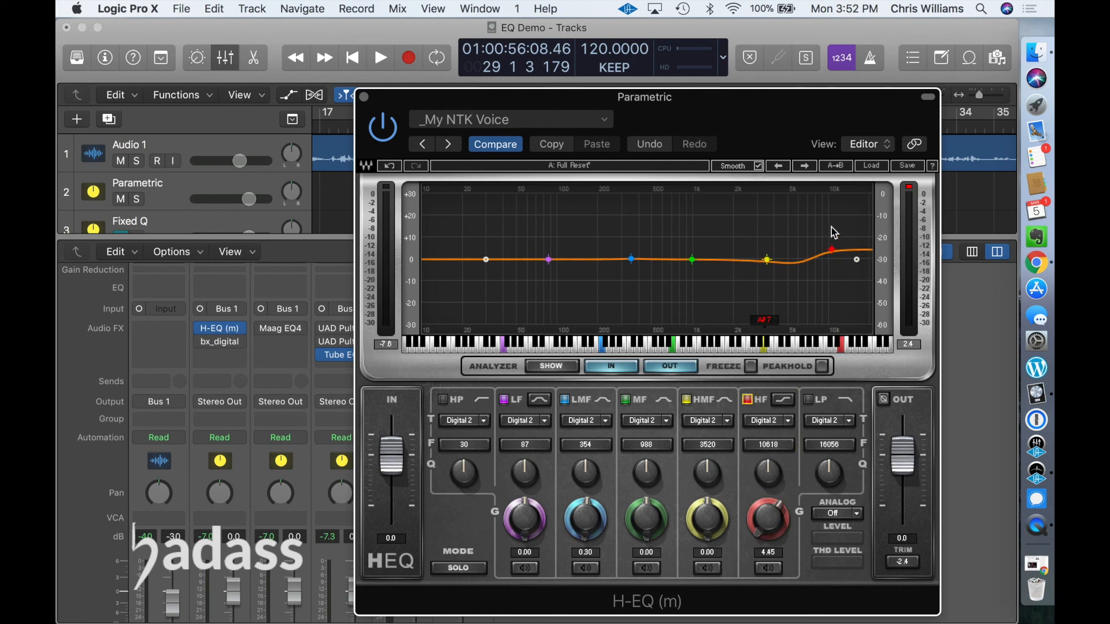
pyautogui.moveTo(833, 250)
pyautogui.mouseDown()
pyautogui.moveTo(659, 250)
pyautogui.moveTo(830, 248)
pyautogui.moveTo(821, 249)
pyautogui.mouseUp()
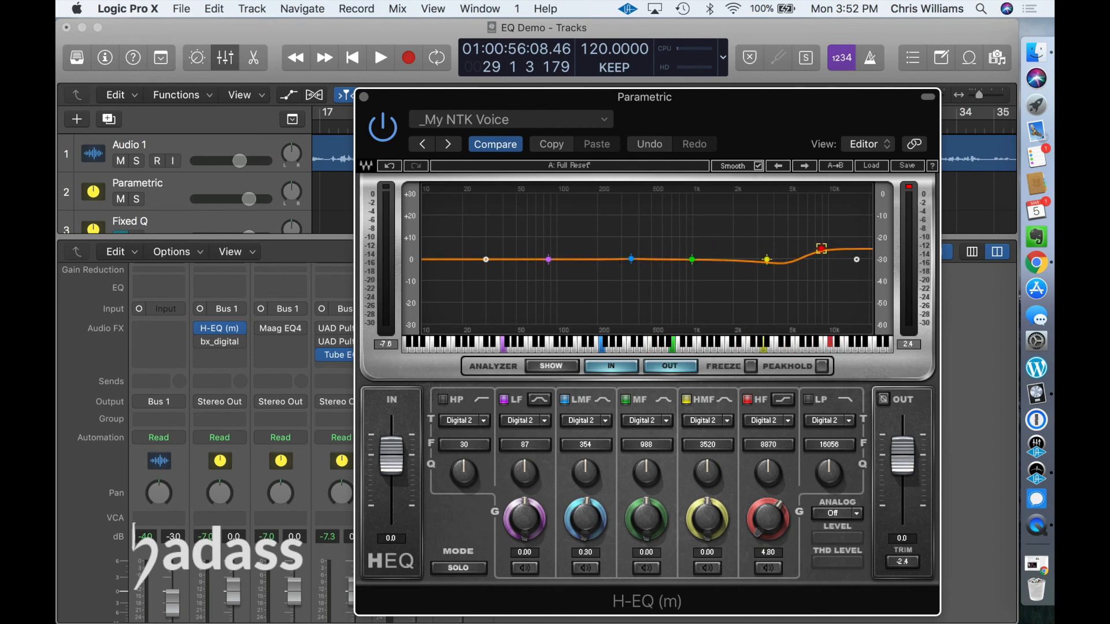
# - Change the HF band's shape from shelf to bell, switching the band on to compare the curve and off again
pyautogui.click(749, 401)
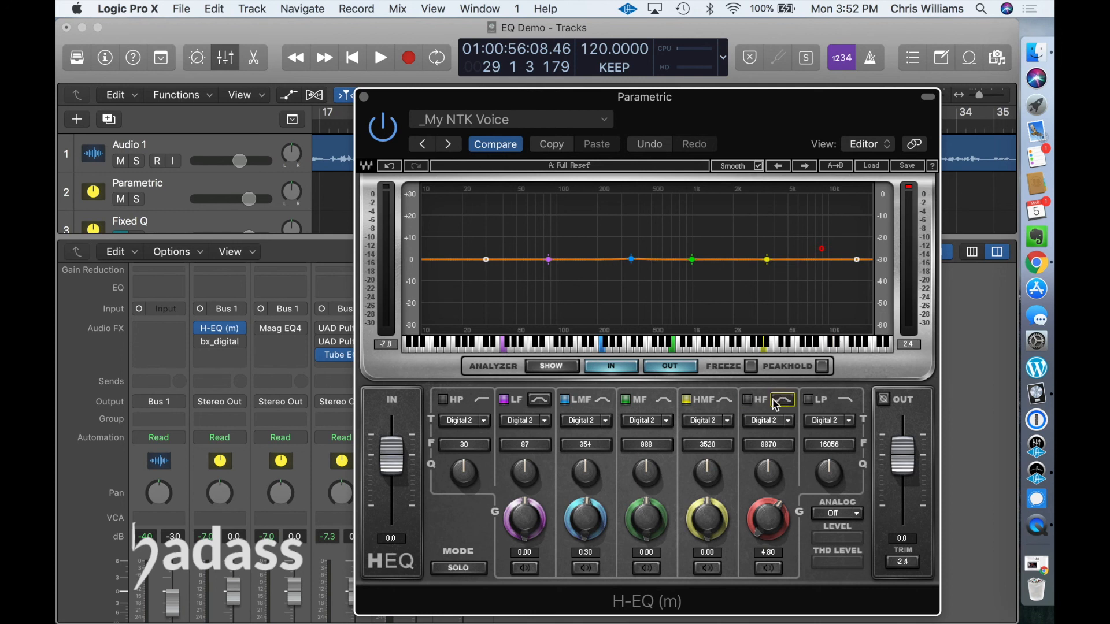
pyautogui.click(748, 400)
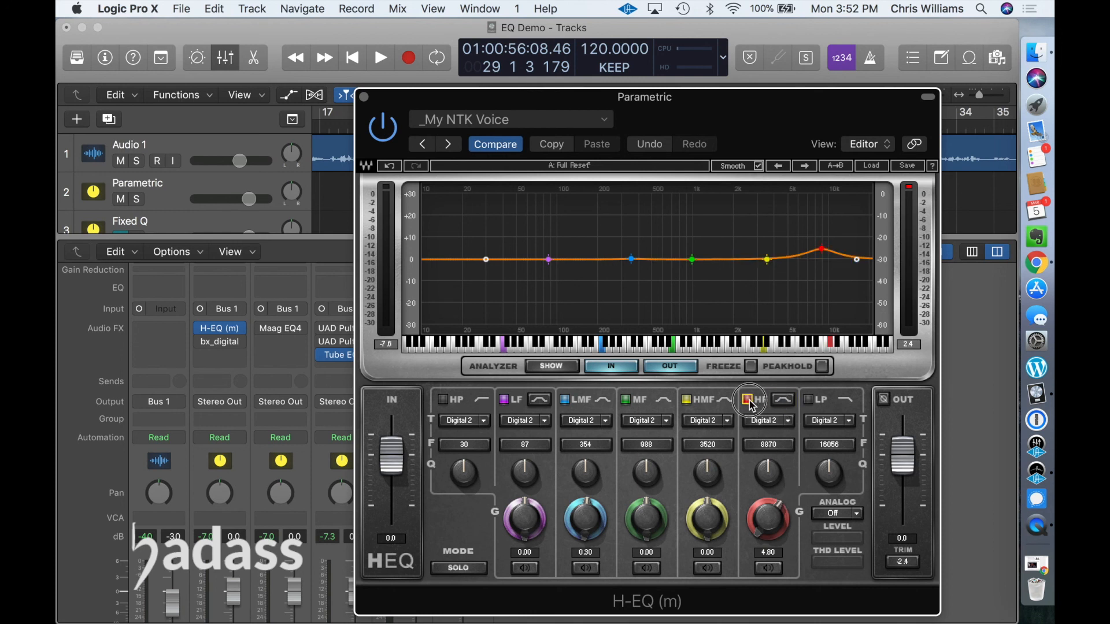
pyautogui.click(748, 400)
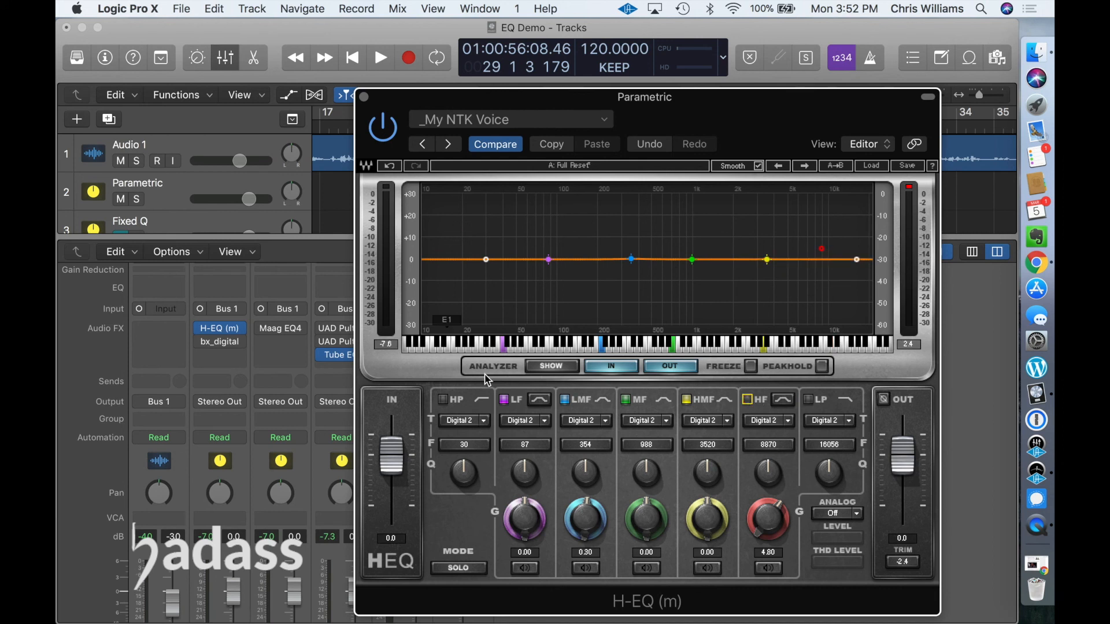
# - Boost the LF band 6.25 dB to compare its shelf and bell shapes, keep bell, and flatten the gain to -0.05 dB
pyautogui.click(538, 401)
pyautogui.moveTo(525, 519); pyautogui.dragTo(525, 481)
pyautogui.click(540, 400)
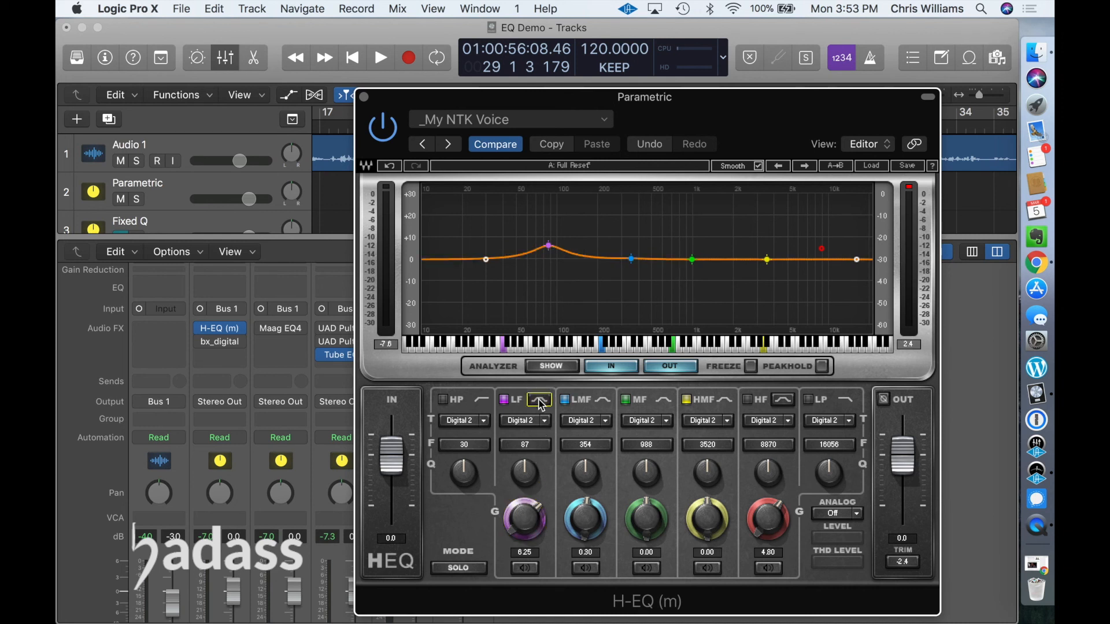
pyautogui.click(543, 401)
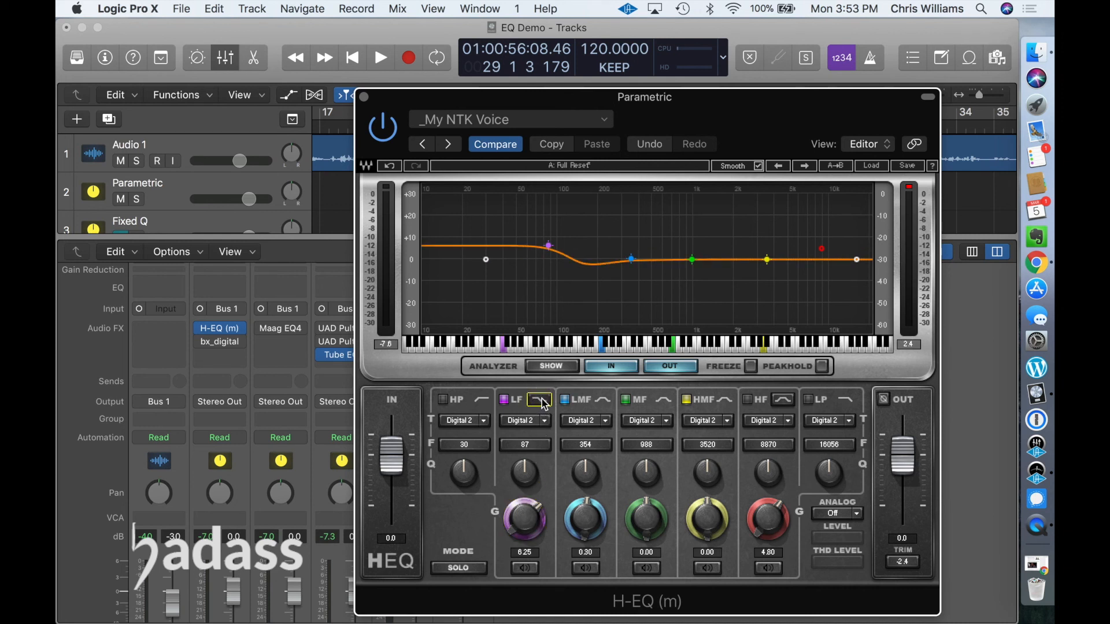
pyautogui.click(543, 402)
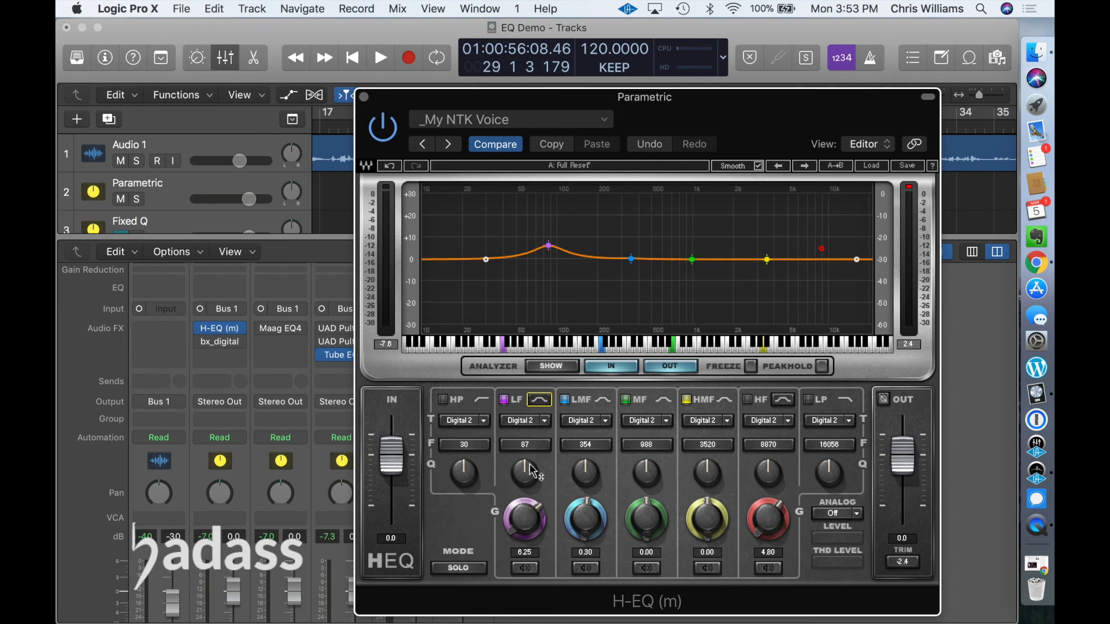
pyautogui.moveTo(530, 531); pyautogui.dragTo(531, 560)
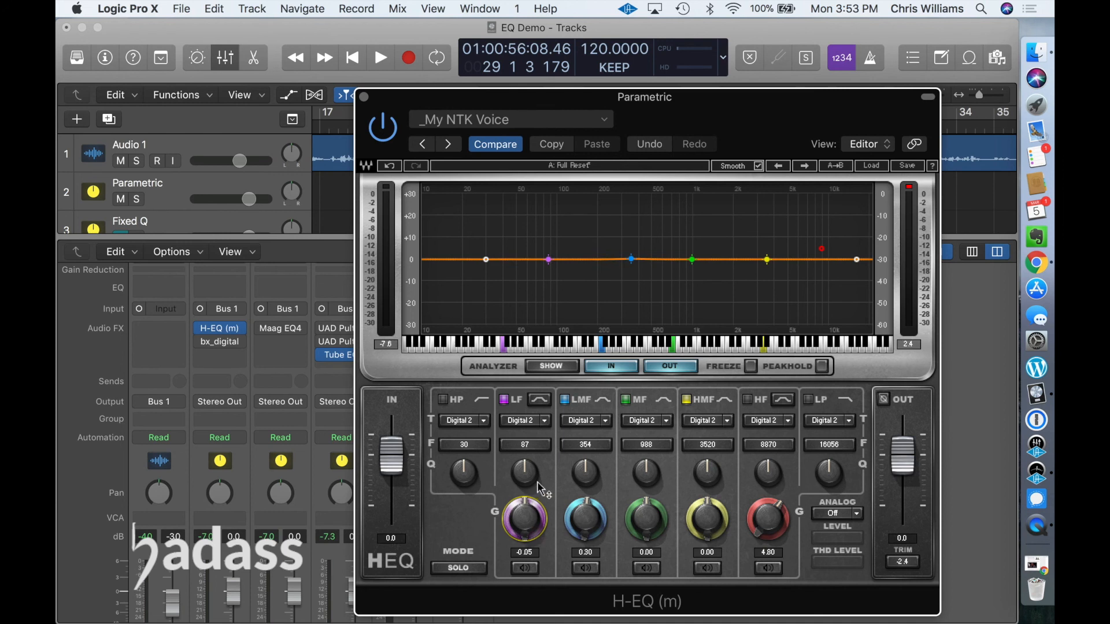
# - Switch the 30 Hz HP filter on and off, and do the same with the LP filter, shifting it to 15827 Hz
pyautogui.moveTo(537, 481)
pyautogui.click(444, 405)
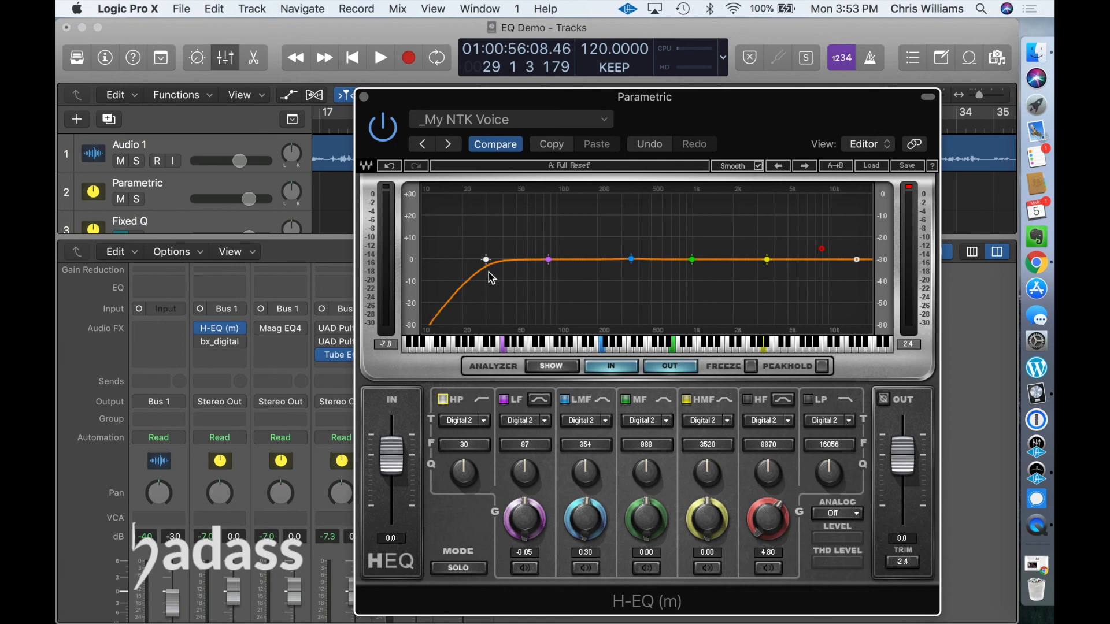
pyautogui.click(446, 402)
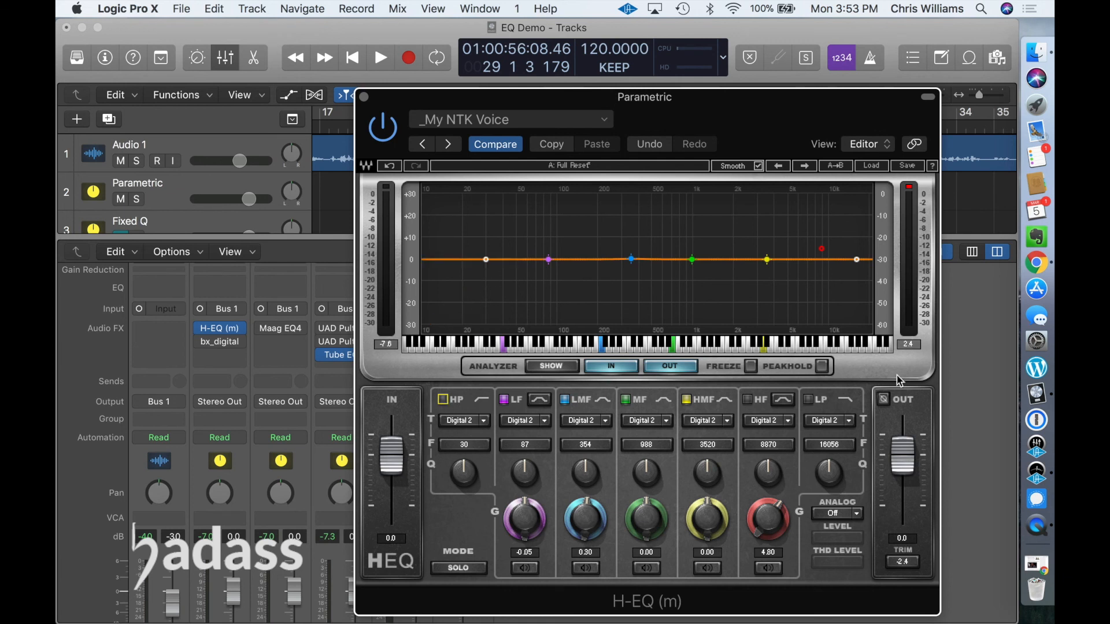
pyautogui.click(810, 401)
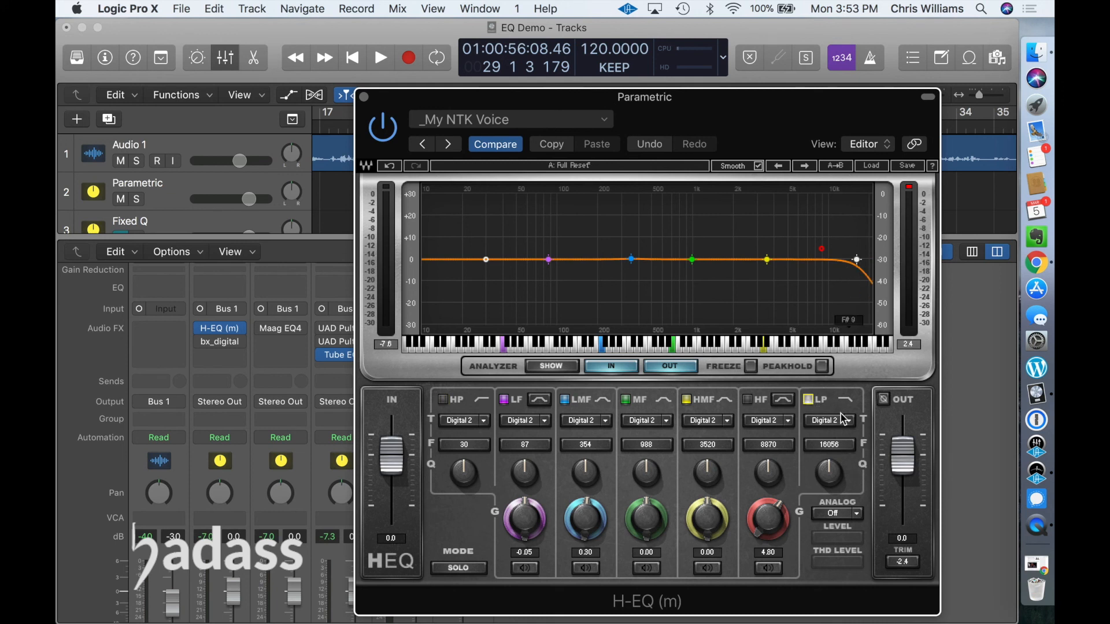
pyautogui.moveTo(842, 448); pyautogui.dragTo(820, 405)
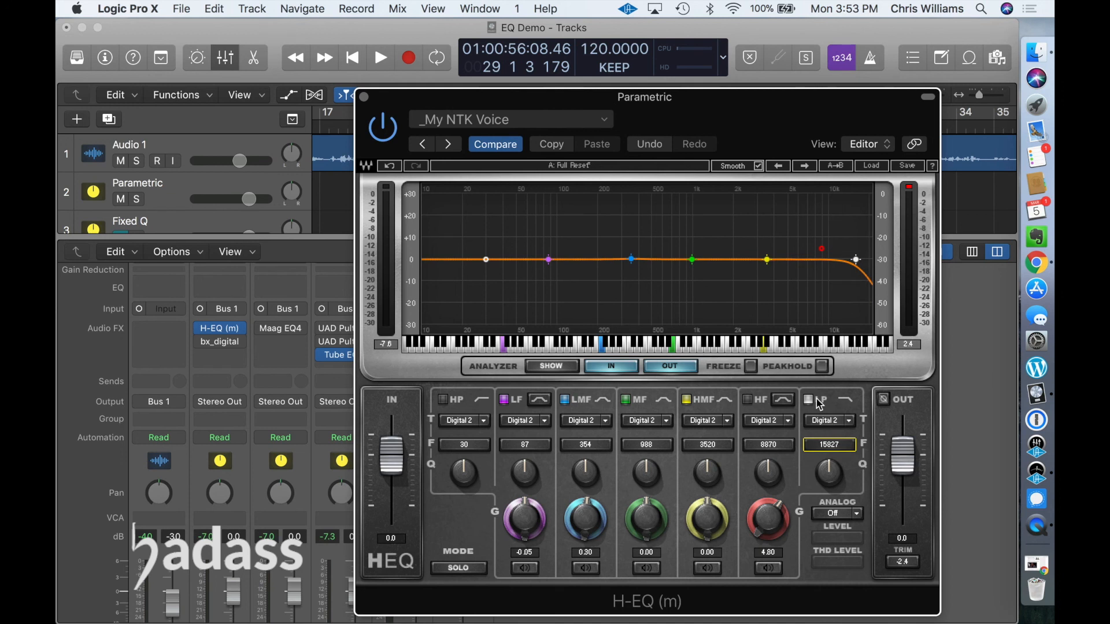
pyautogui.click(809, 400)
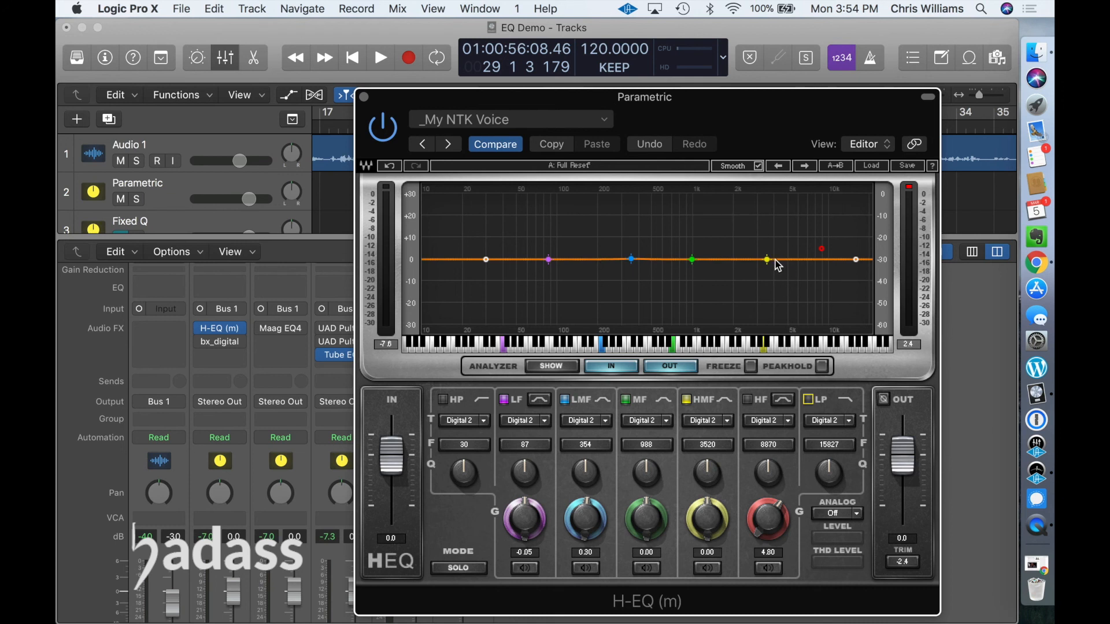
# - Switch to Chrome and play a few seconds of the Bock Audio 195 voice sample in the Manley Reference Microphones video
pyautogui.click(822, 249)
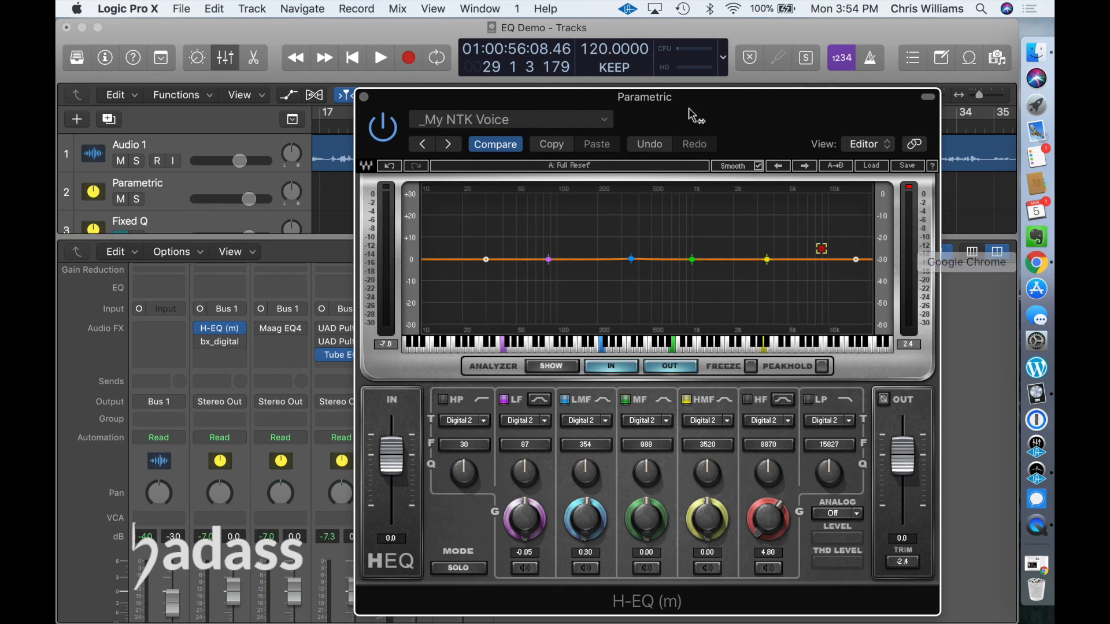
pyautogui.moveTo(711, 98); pyautogui.dragTo(630, 231)
pyautogui.click(1036, 263)
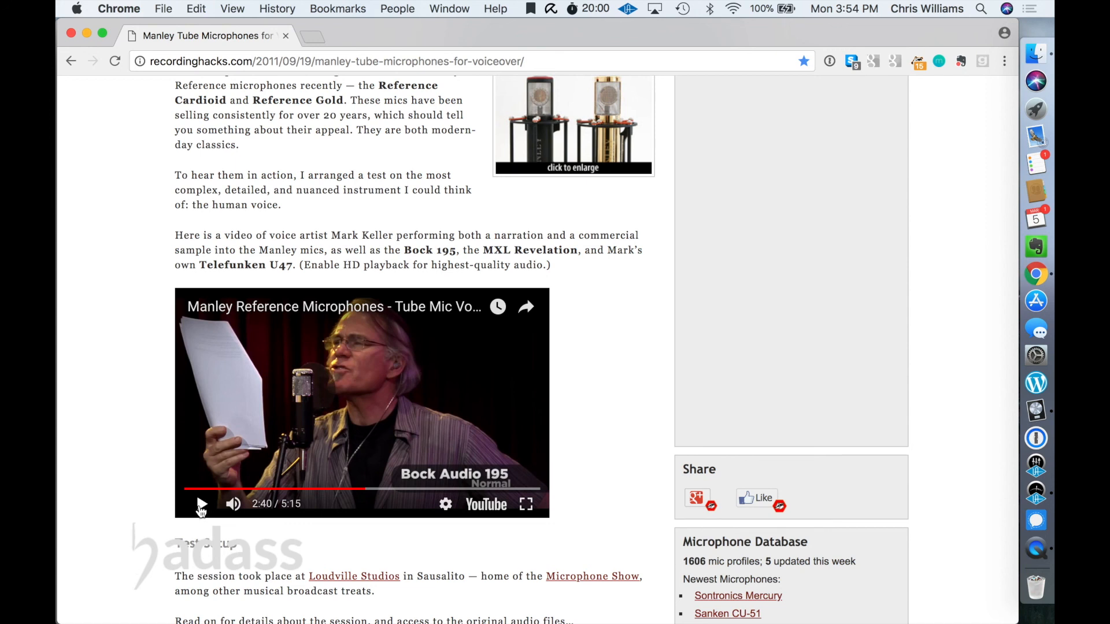
pyautogui.click(201, 506)
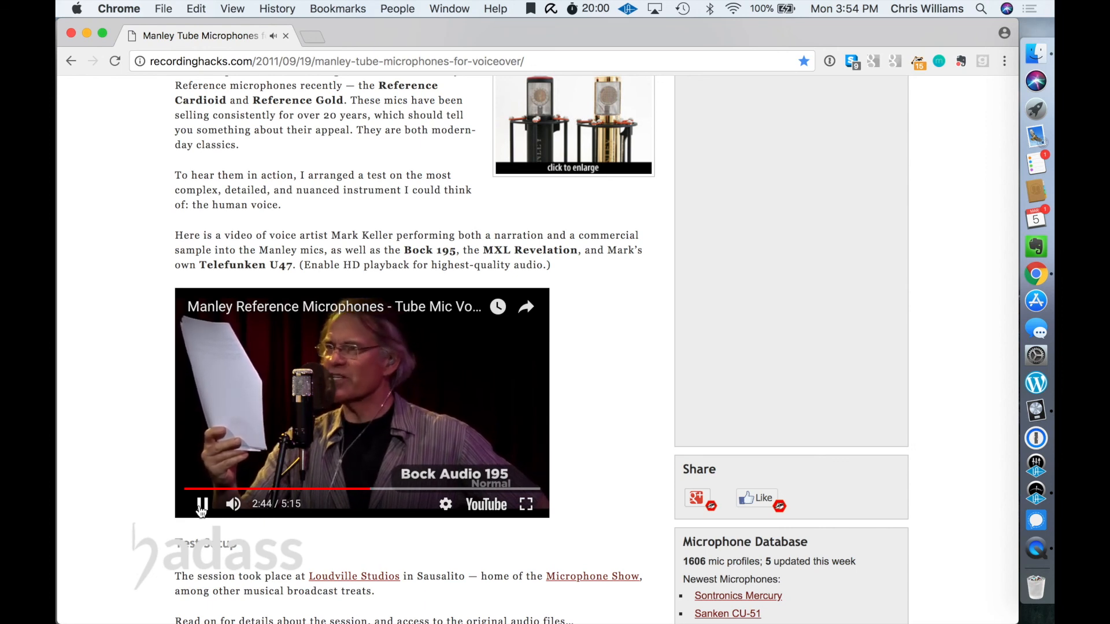
pyautogui.click(201, 507)
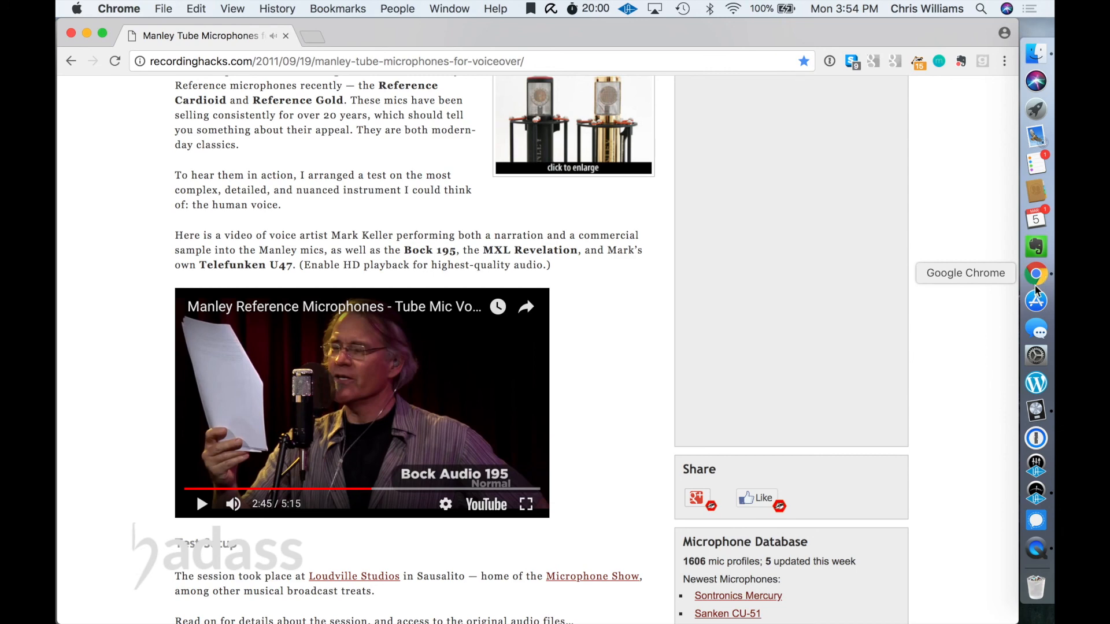
# - Return to Logic Pro X and play a short passage of the voice recording with the nearly flat EQ for comparison
pyautogui.click(1037, 411)
pyautogui.click(378, 61)
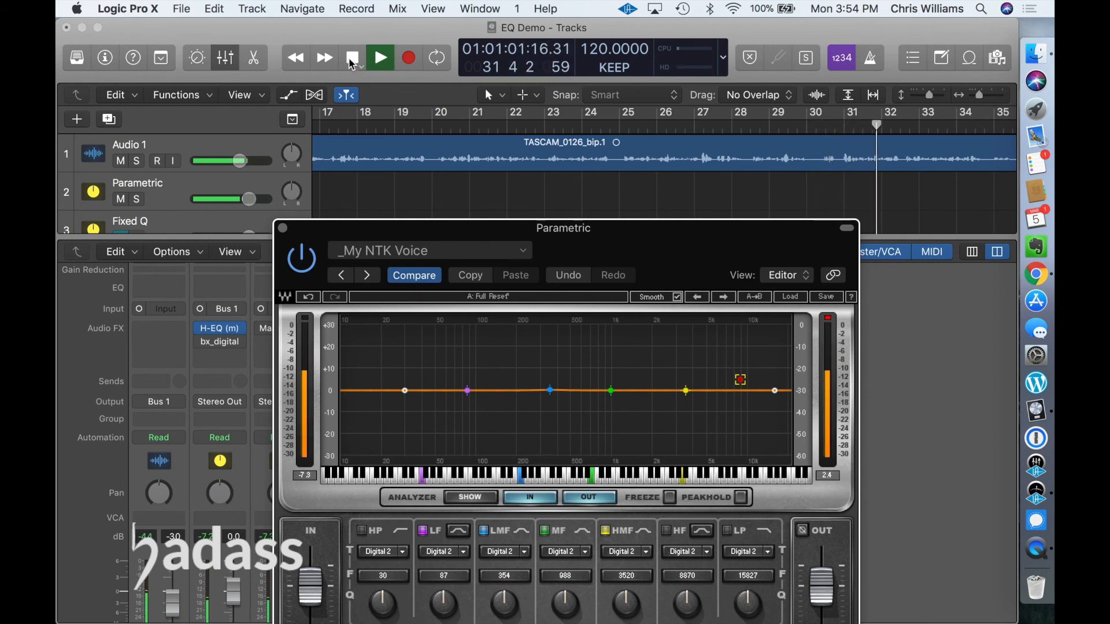
pyautogui.click(351, 60)
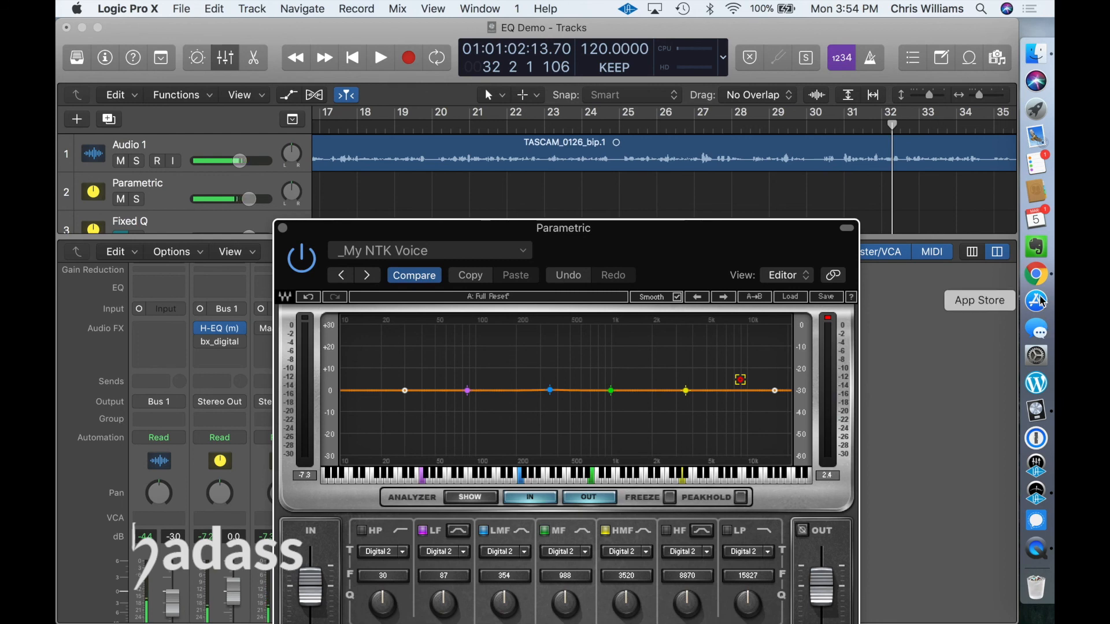
# - Switch back to Chrome, play another moment of the Bock Audio 195 voice sample, and pause the video
pyautogui.click(1037, 273)
pyautogui.click(203, 504)
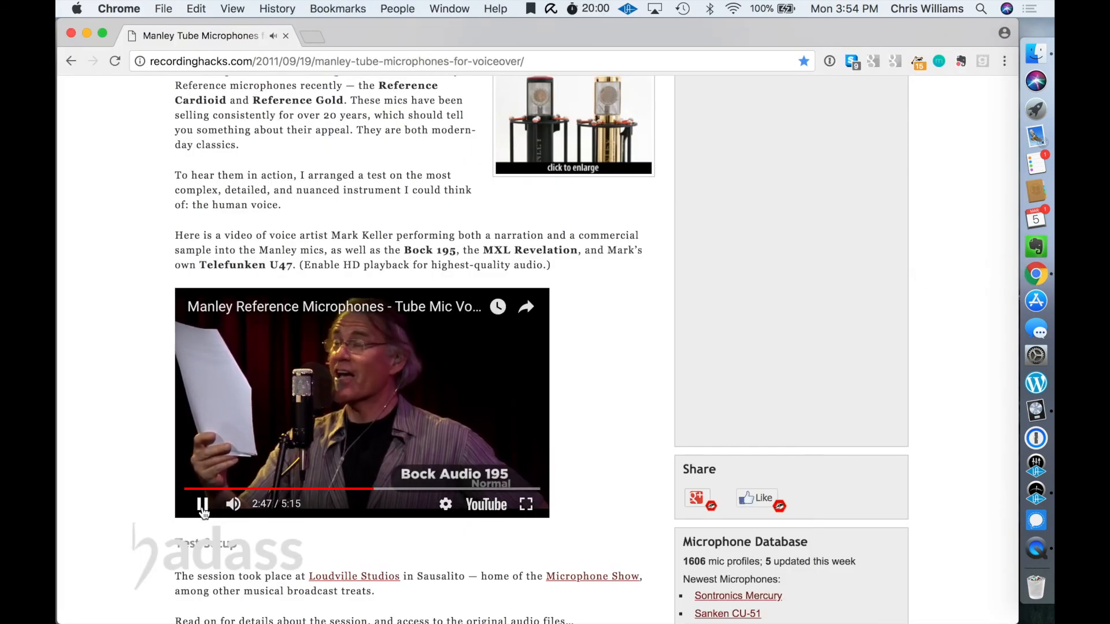
pyautogui.click(203, 504)
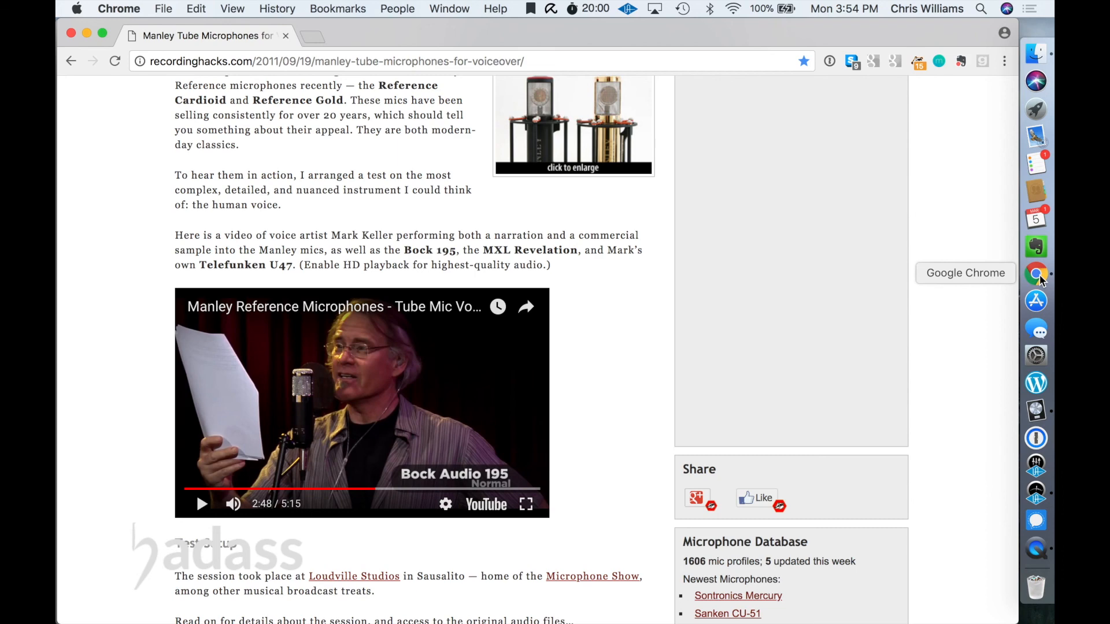
# - Return to Logic Pro X, reload the _My NTK Voice setting in the Parametric EQ, and bring all its controls into view
pyautogui.click(1038, 410)
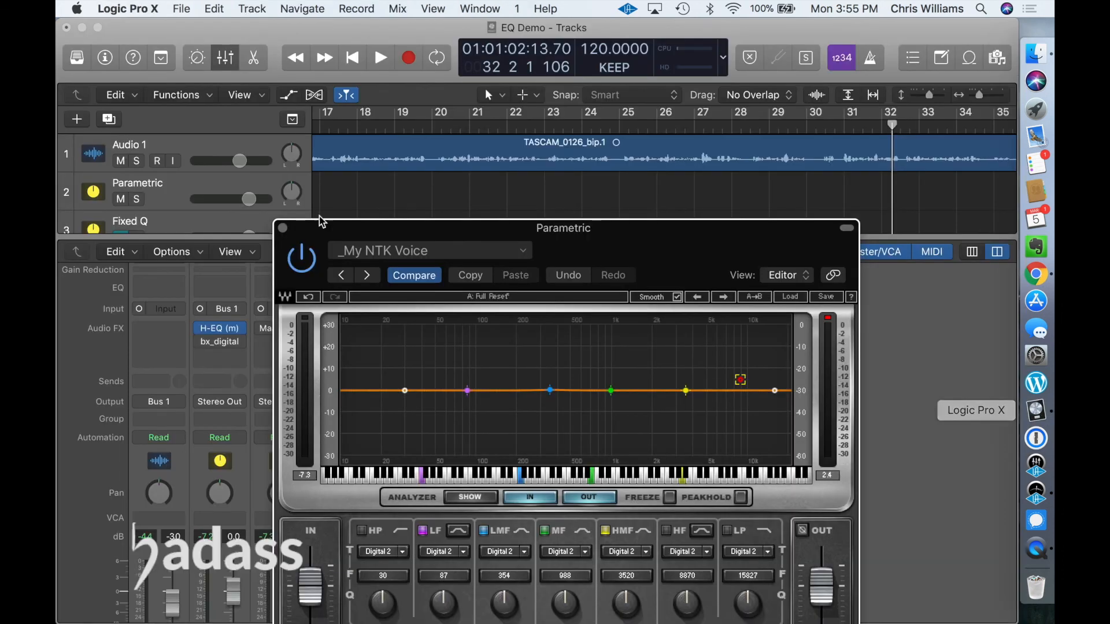
pyautogui.click(441, 251)
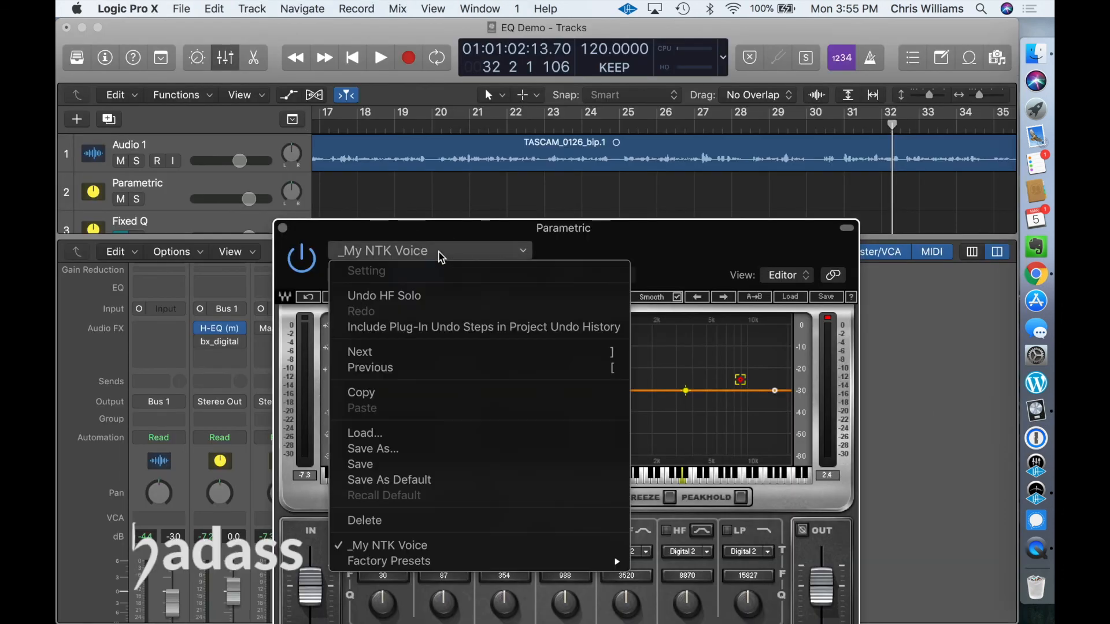
pyautogui.click(432, 547)
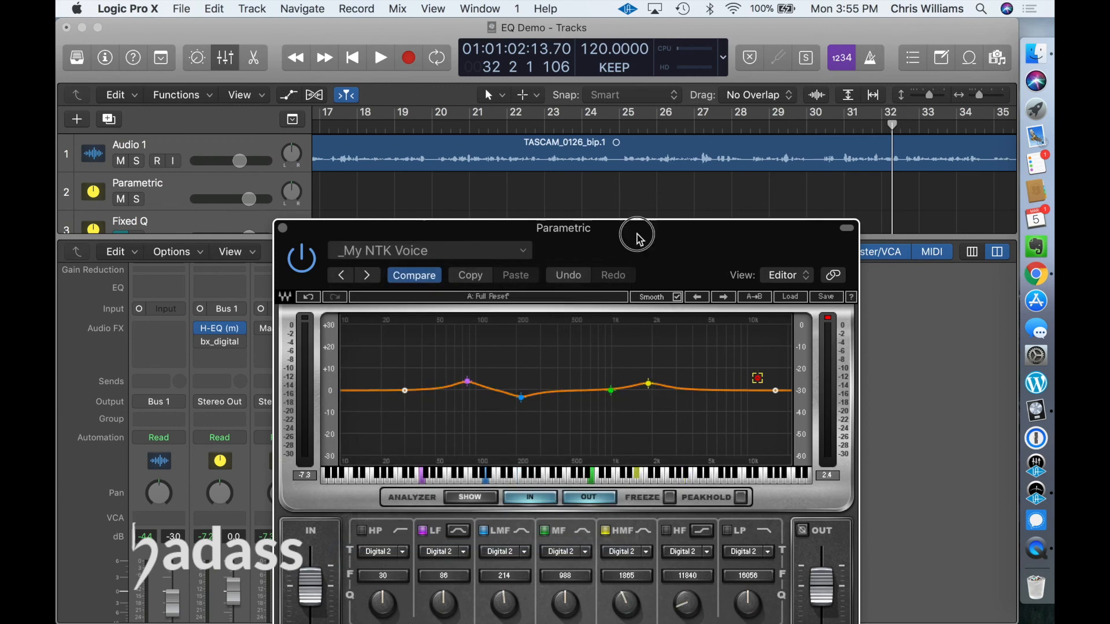
pyautogui.moveTo(638, 232); pyautogui.dragTo(633, 115)
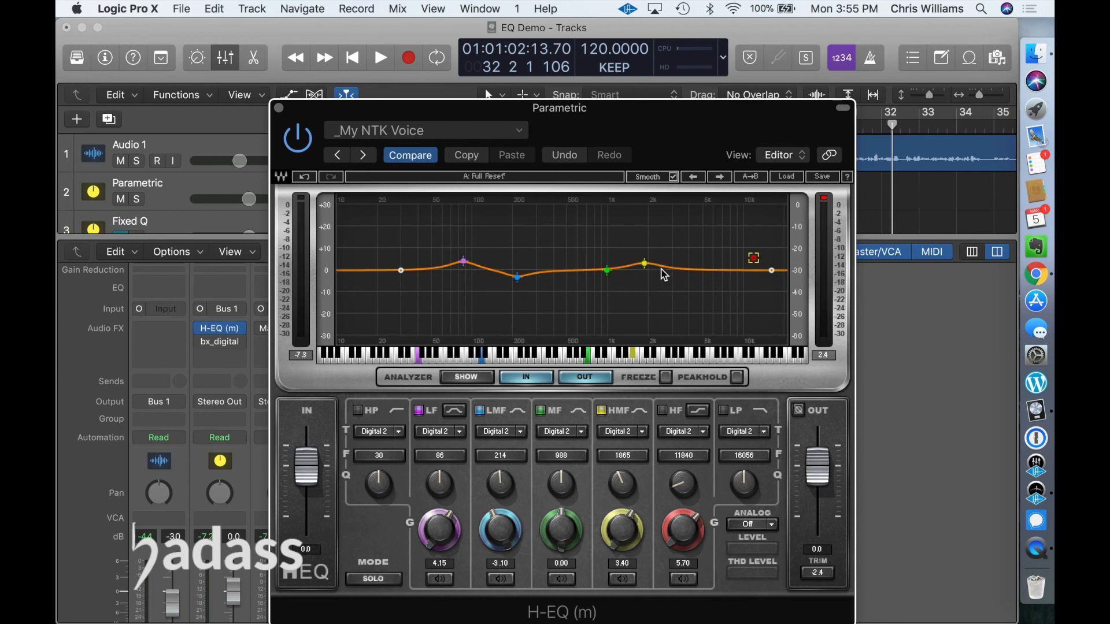
# - Play the voice recording with the _My NTK Voice EQ enabled, bypassed and enabled again, and stop playback
pyautogui.moveTo(476, 114); pyautogui.dragTo(559, 209)
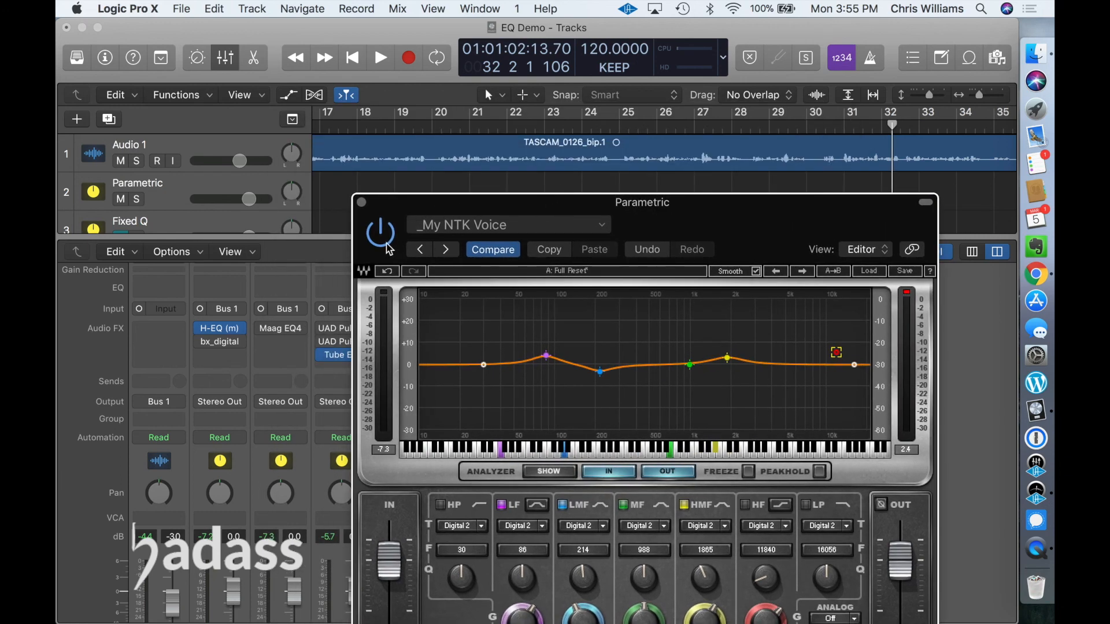
pyautogui.click(380, 58)
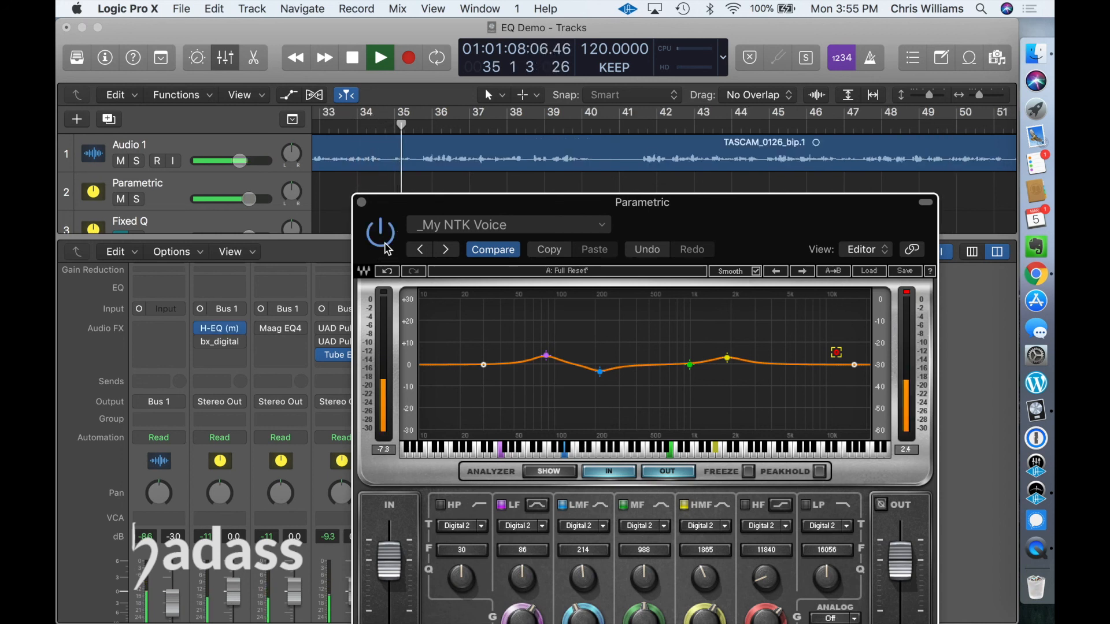
pyautogui.press('space')
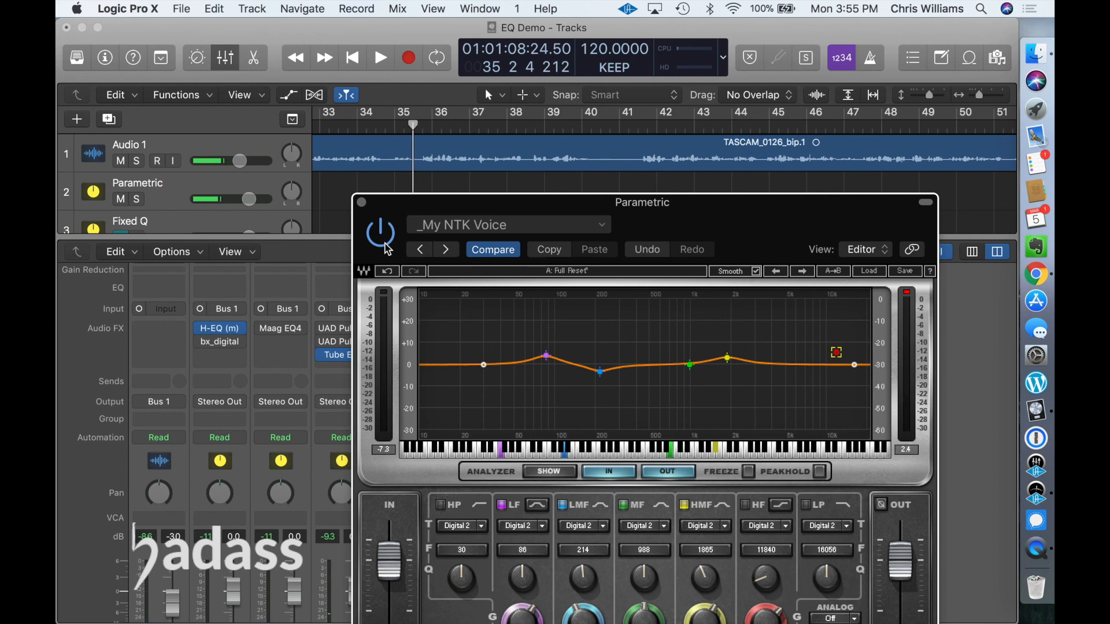
pyautogui.click(384, 243)
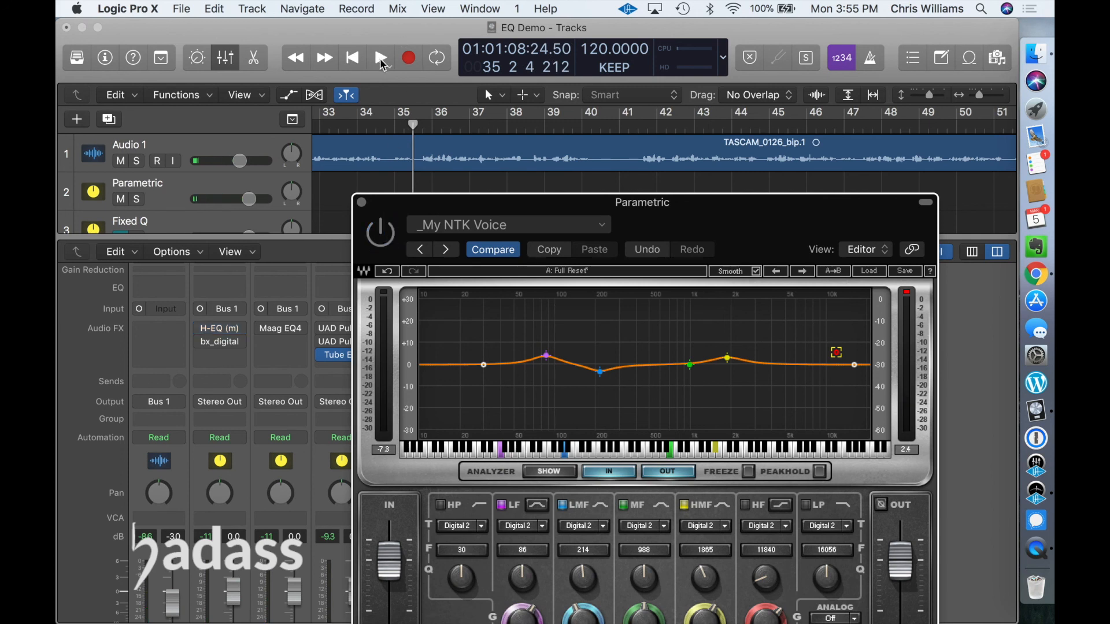
pyautogui.click(382, 60)
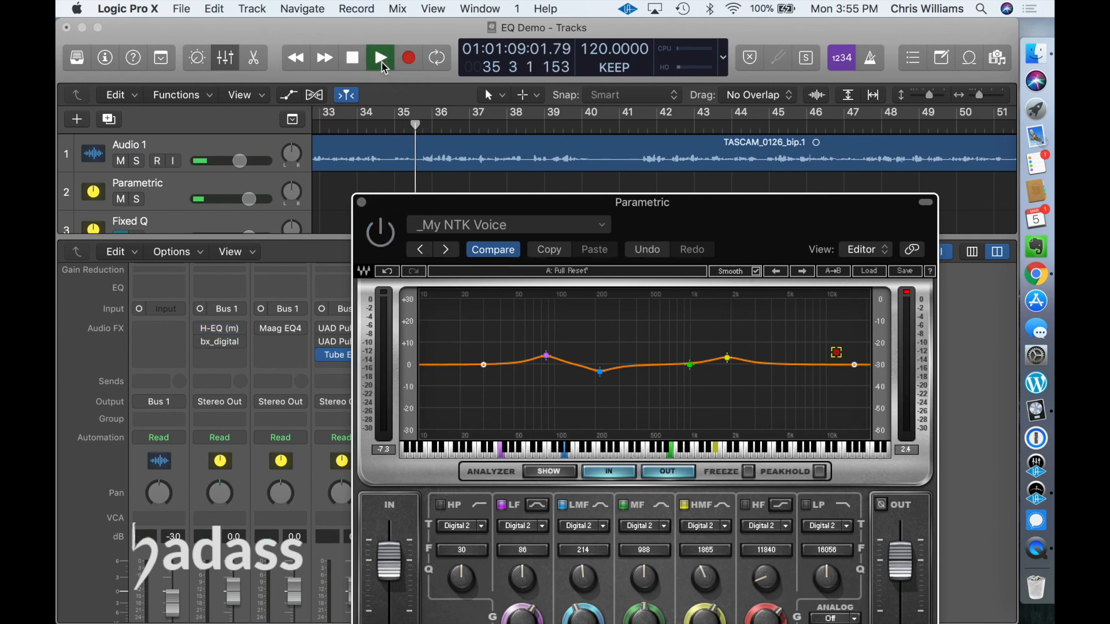
pyautogui.click(384, 237)
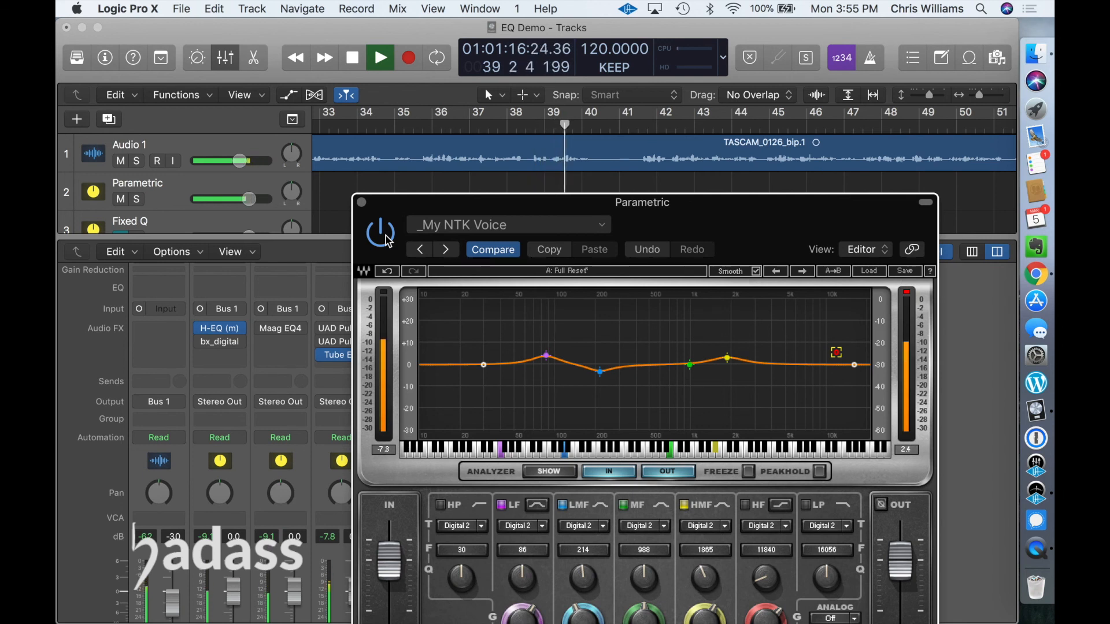
pyautogui.press('space')
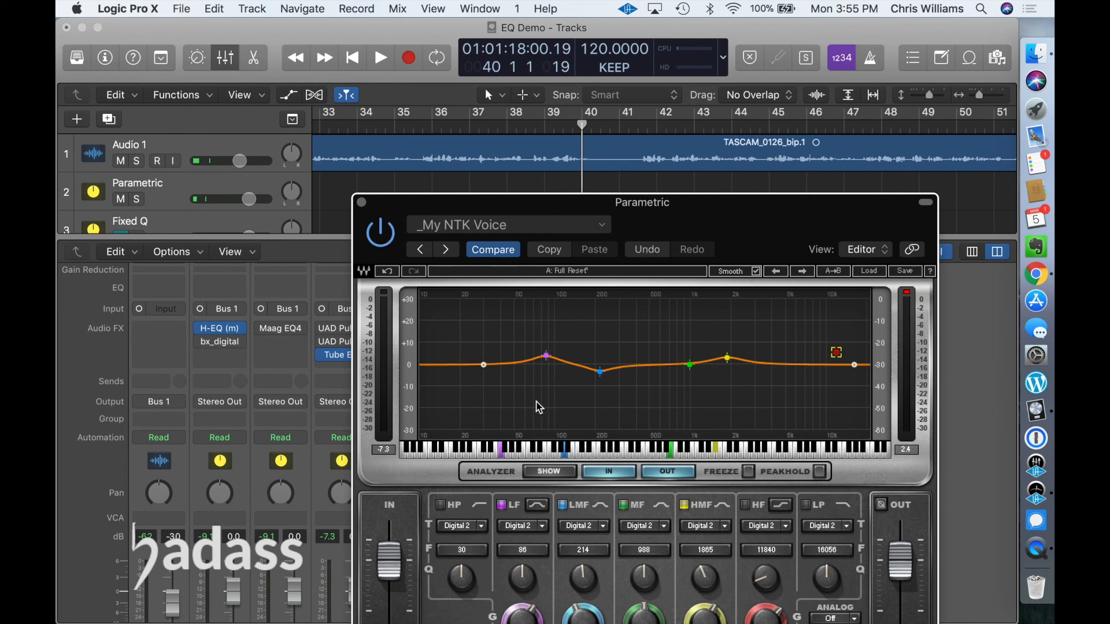
# - Soften the LMF cut to -2.50 dB at 211 Hz and the HMF boost to 2.50 dB at 1865 Hz
pyautogui.click(602, 372)
pyautogui.moveTo(602, 375); pyautogui.dragTo(599, 373)
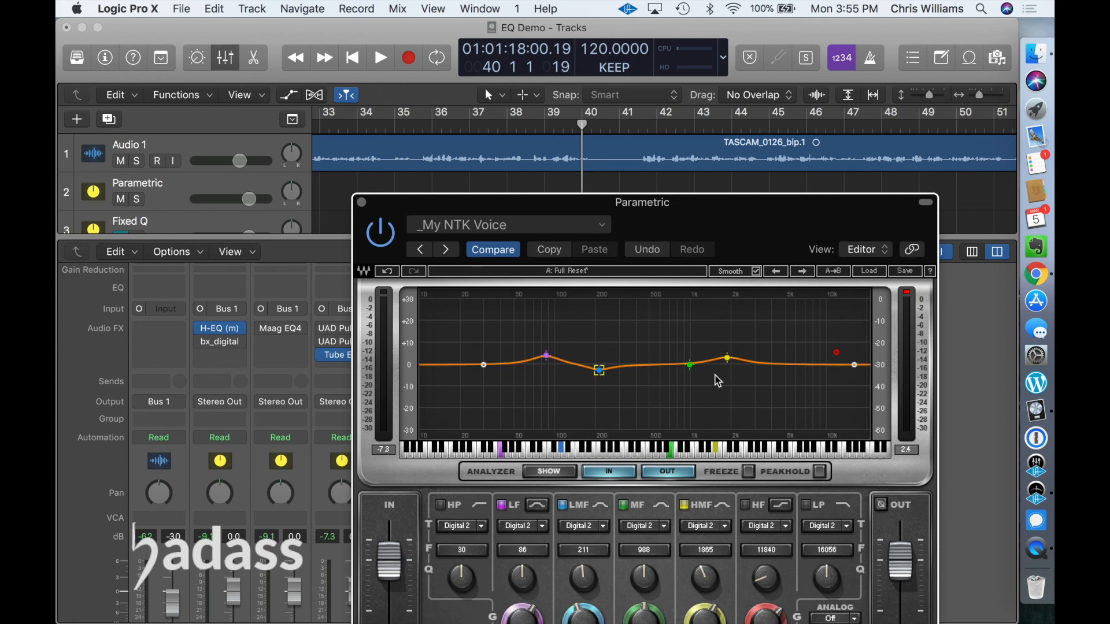
pyautogui.click(727, 359)
pyautogui.moveTo(727, 358); pyautogui.dragTo(727, 360)
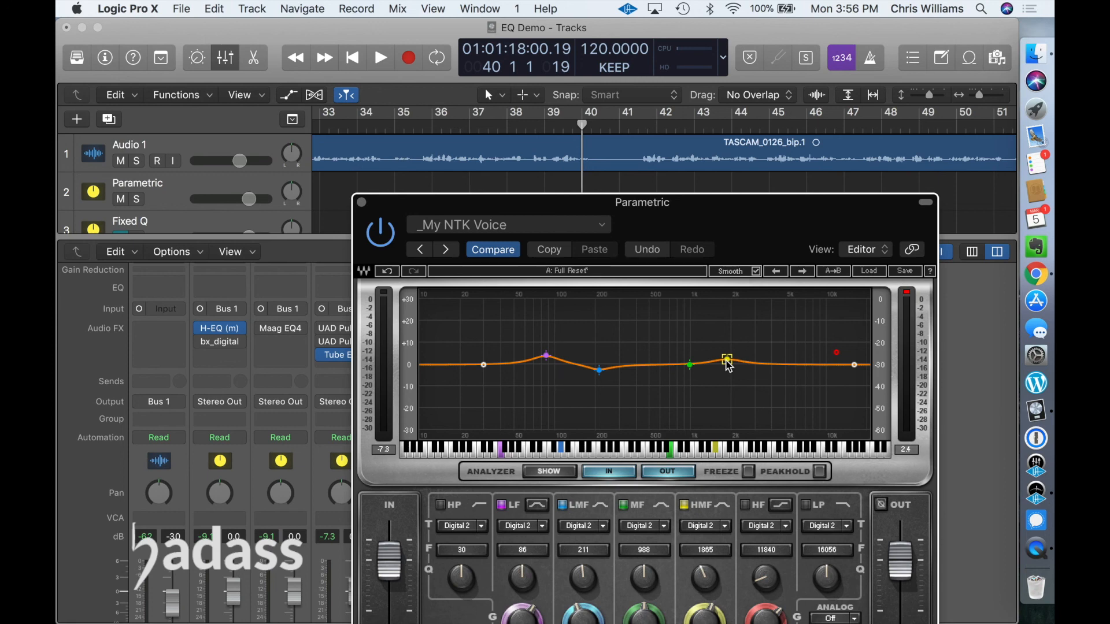
pyautogui.moveTo(730, 203); pyautogui.dragTo(724, 106)
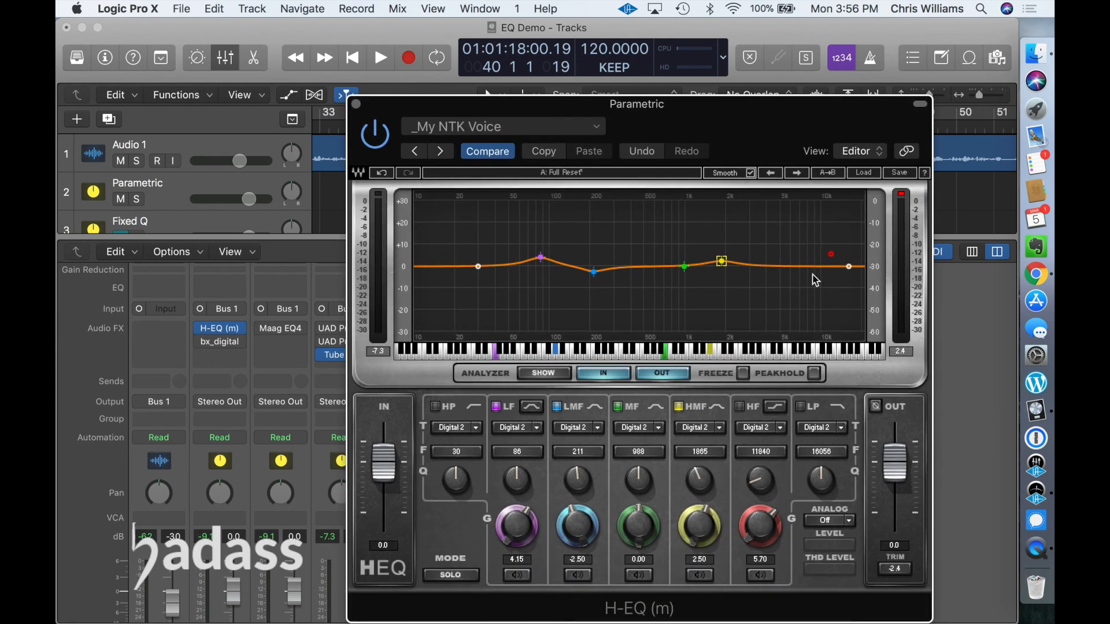